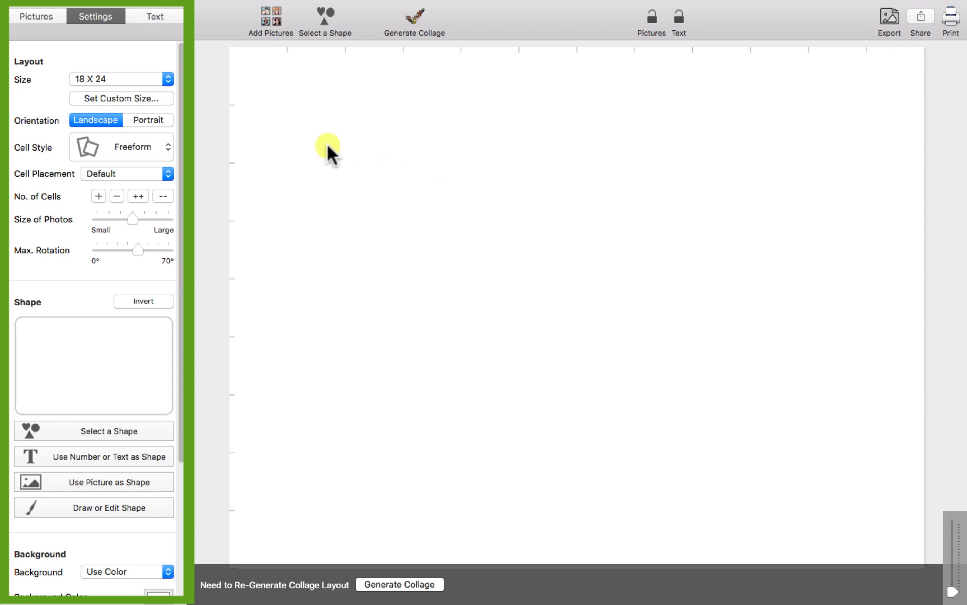
- Set the page to 8 X 8 portrait and use a Helvetica number '1' as the collage shape
left_click(167, 78)
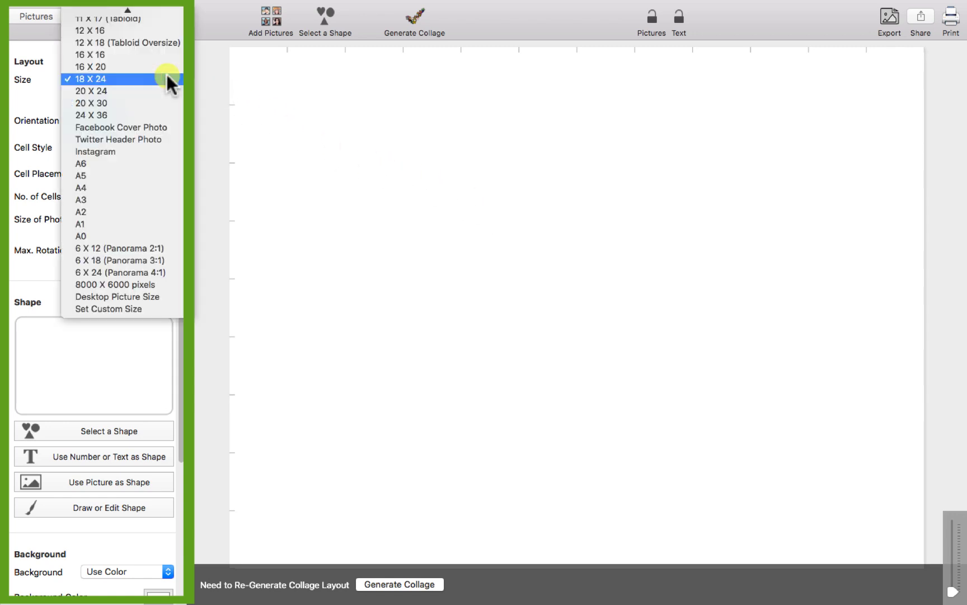
scroll(167, 74, "up", 5)
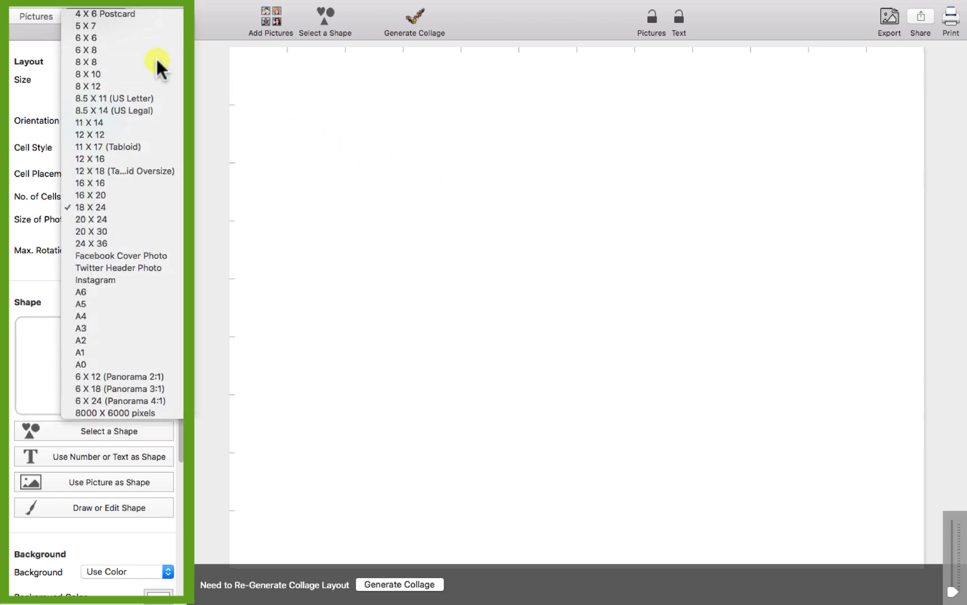
left_click(156, 61)
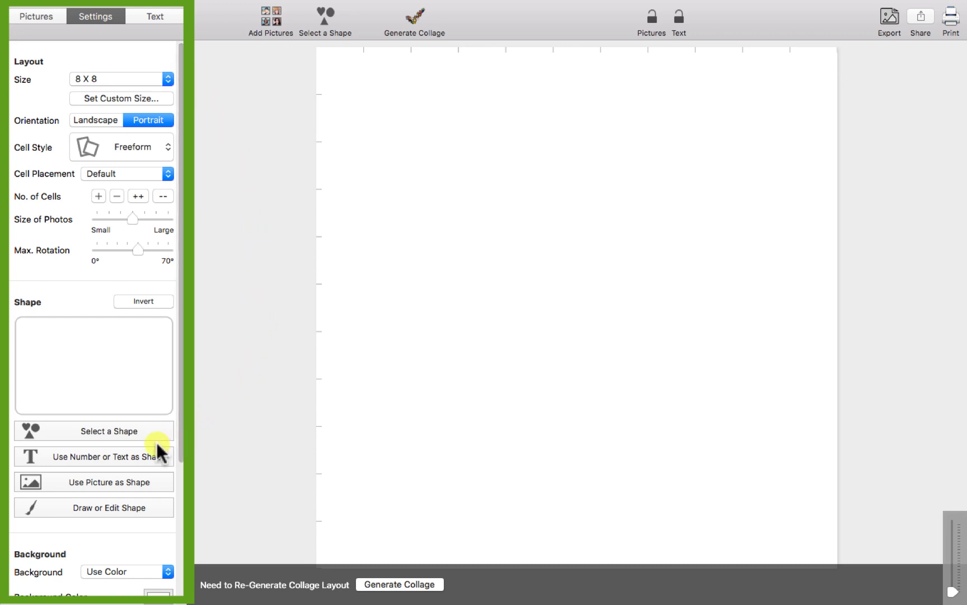
left_click(135, 454)
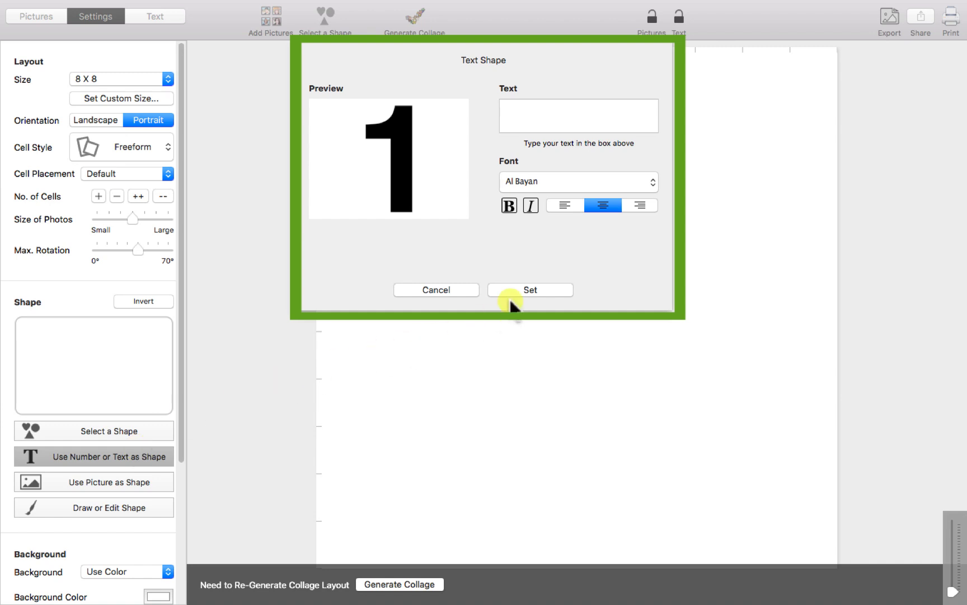
left_click(542, 287)
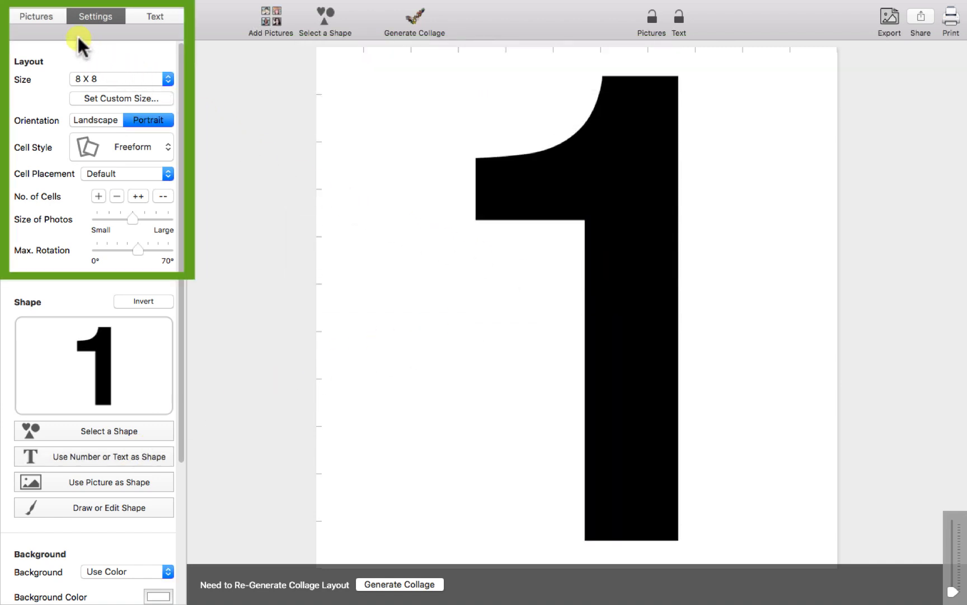
- Load all 43 tile images and generate a freeform collage of tilted photos inside the 1
left_click(56, 18)
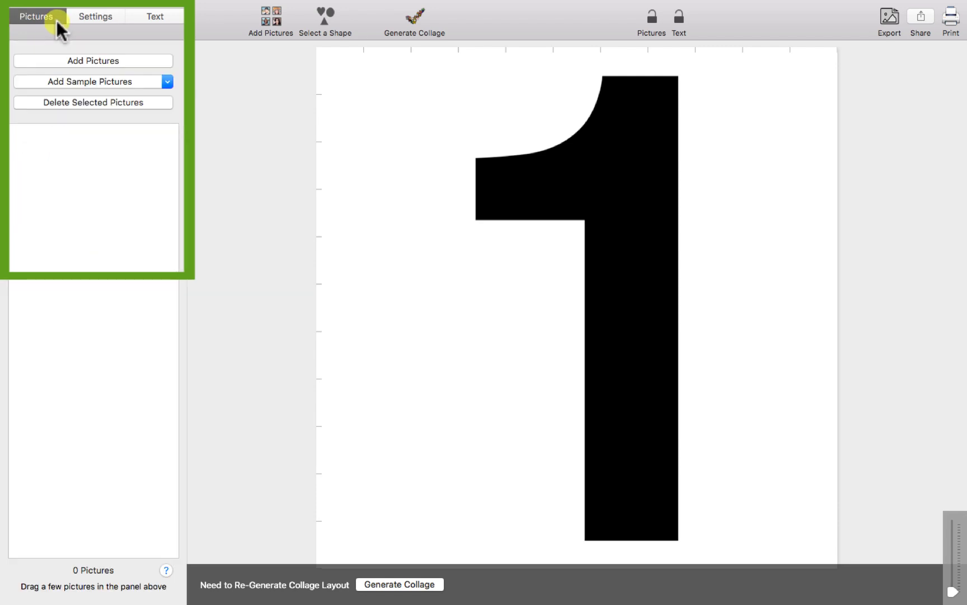
left_click(82, 57)
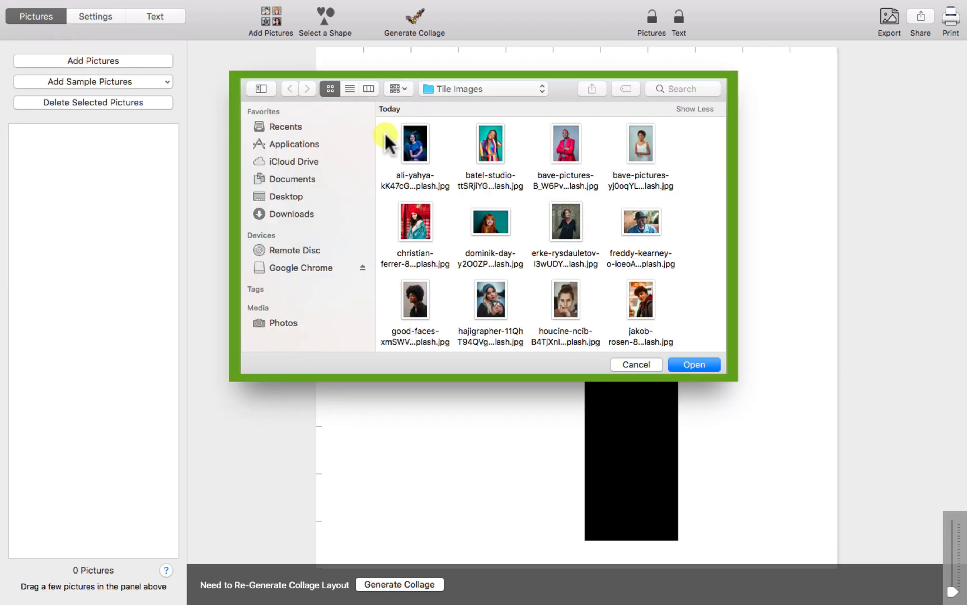
left_click_drag(388, 143, 682, 339)
left_click(699, 362)
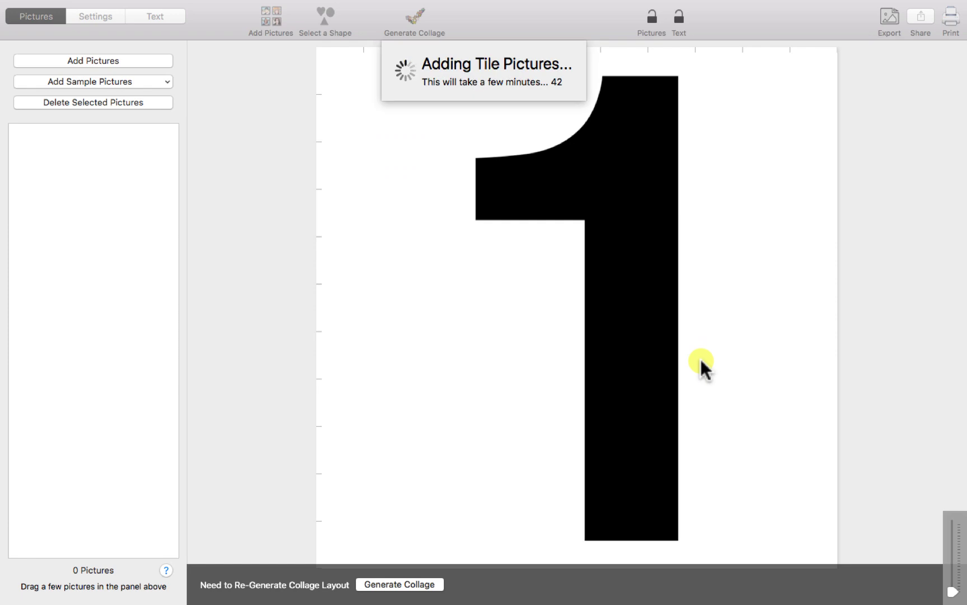
left_click(414, 584)
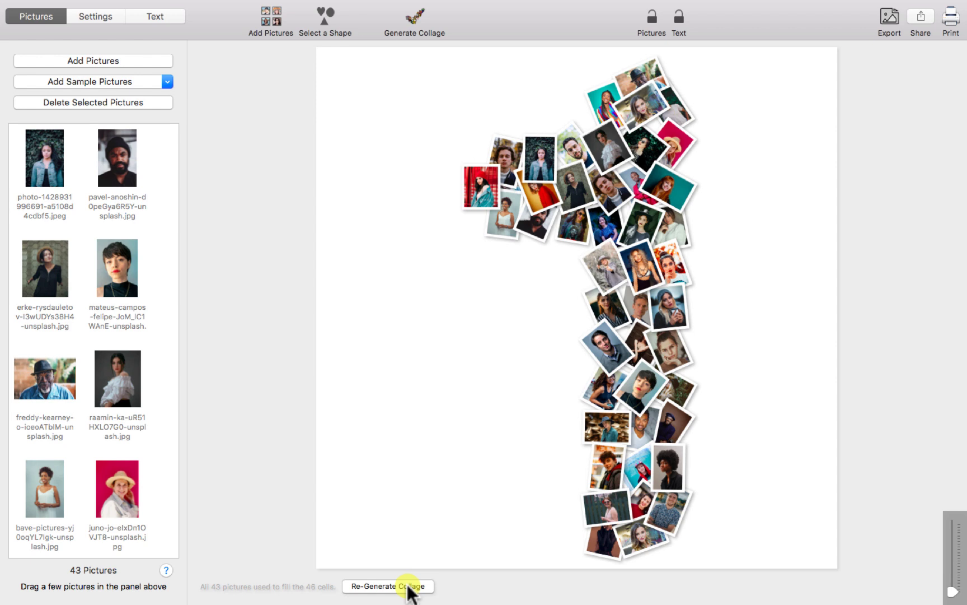
- Nudge a bottom tile up and left, and move and straighten the teal tile
left_click(695, 416)
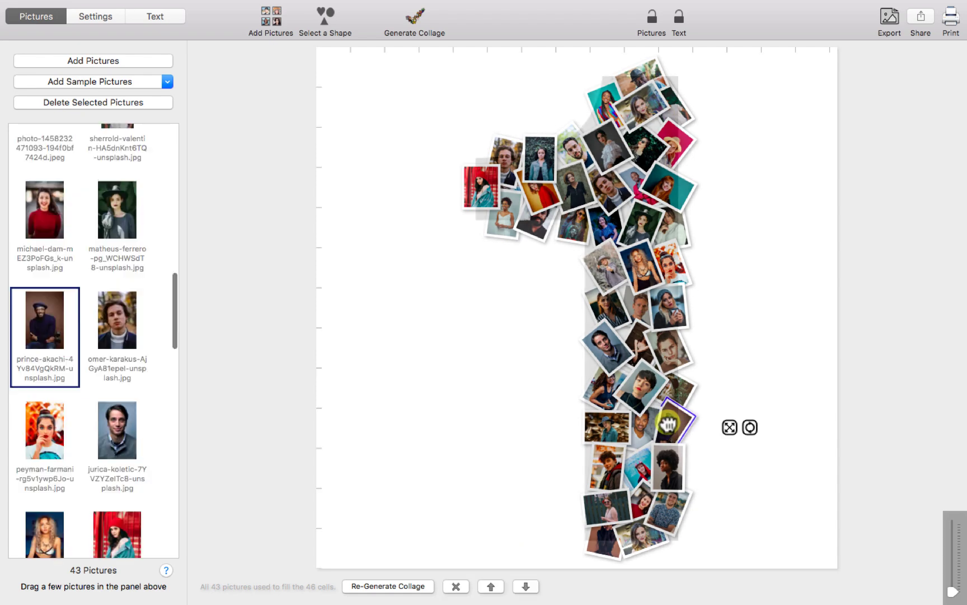
mouse_move(696, 411)
left_mouse_down()
mouse_move(677, 391)
mouse_move(685, 372)
mouse_move(690, 411)
mouse_move(677, 410)
left_mouse_up()
left_click(568, 138)
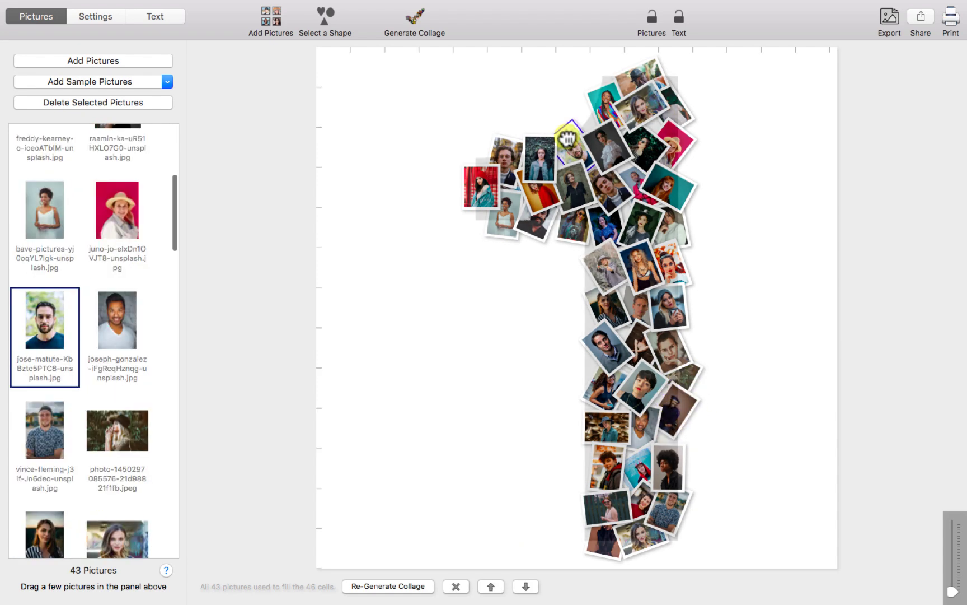
left_click(664, 179)
left_click_drag(730, 187, 734, 147)
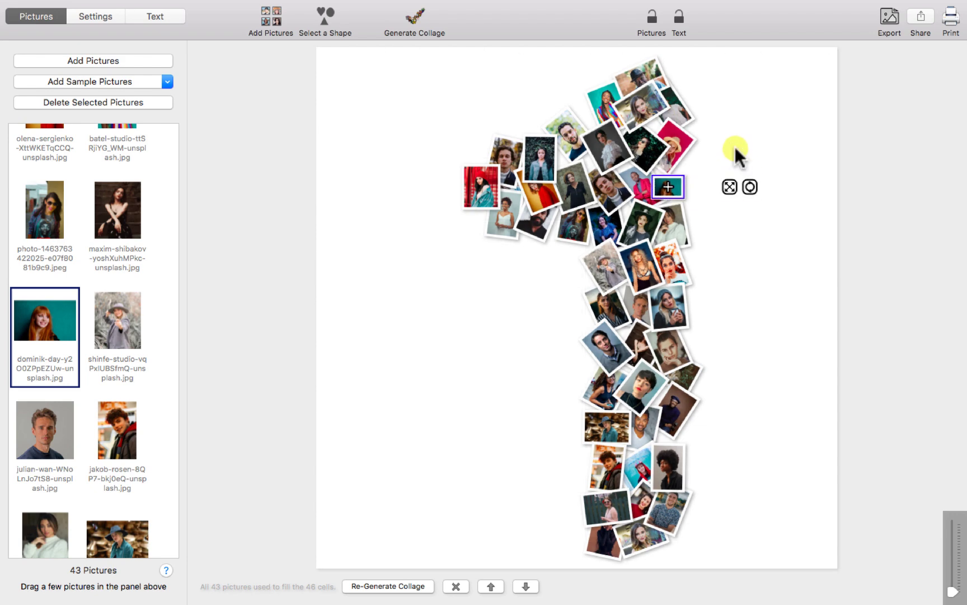
left_click(751, 217)
- Bring a right-edge tile forward, send another back, and replace the afro-haired woman's tile from the list
left_click(671, 225)
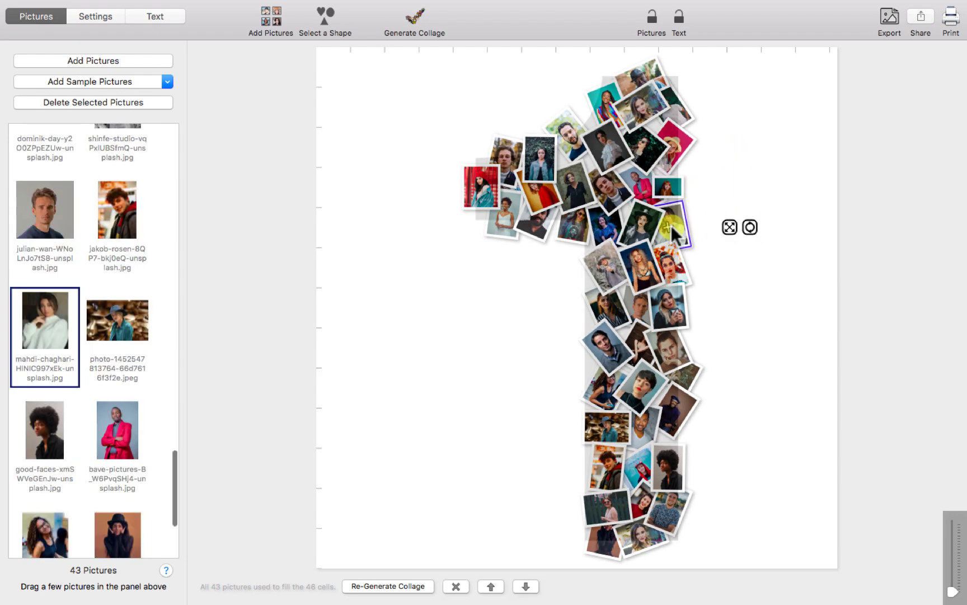
left_click(490, 586)
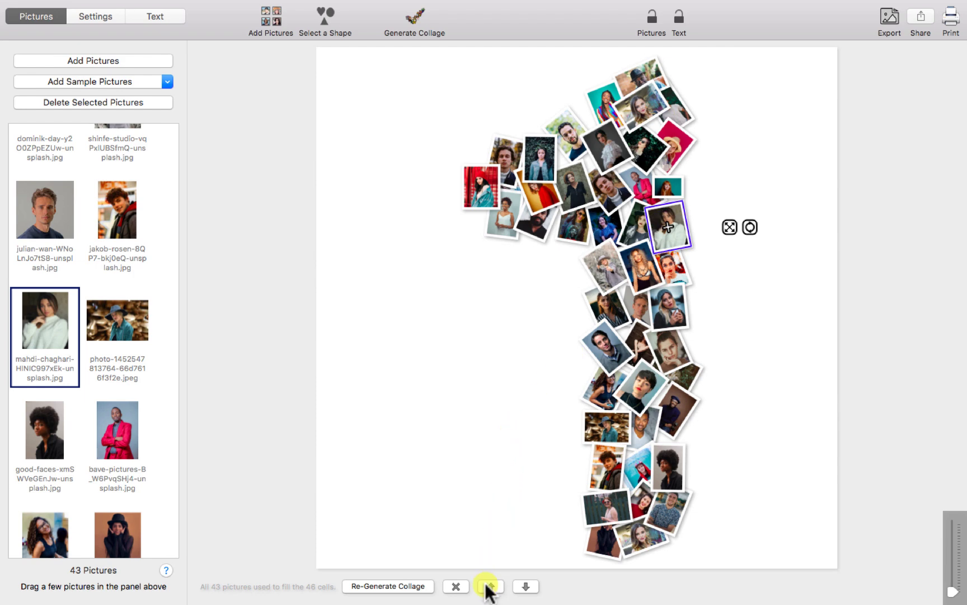
left_click(637, 392)
left_click(526, 587)
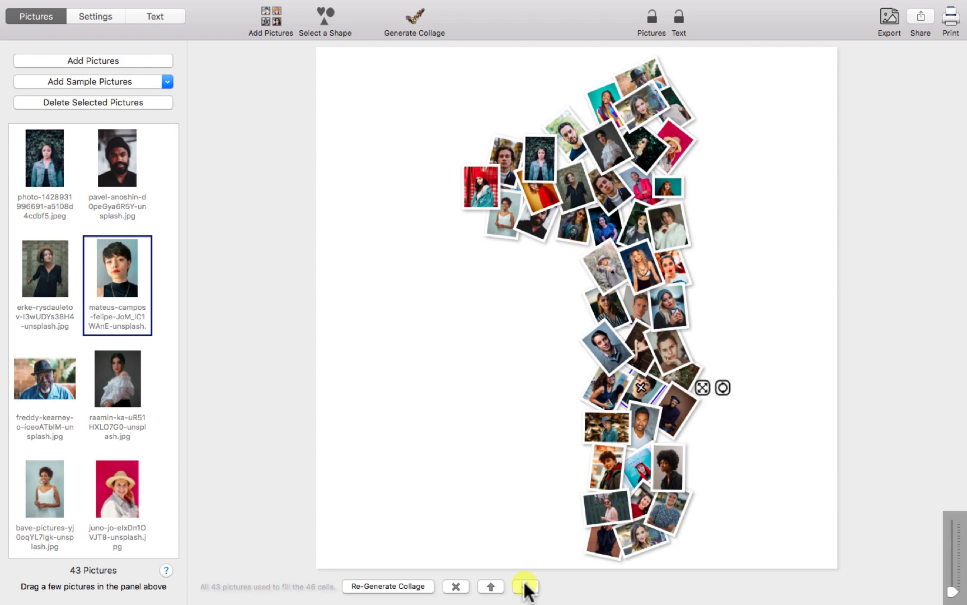
left_click(670, 475)
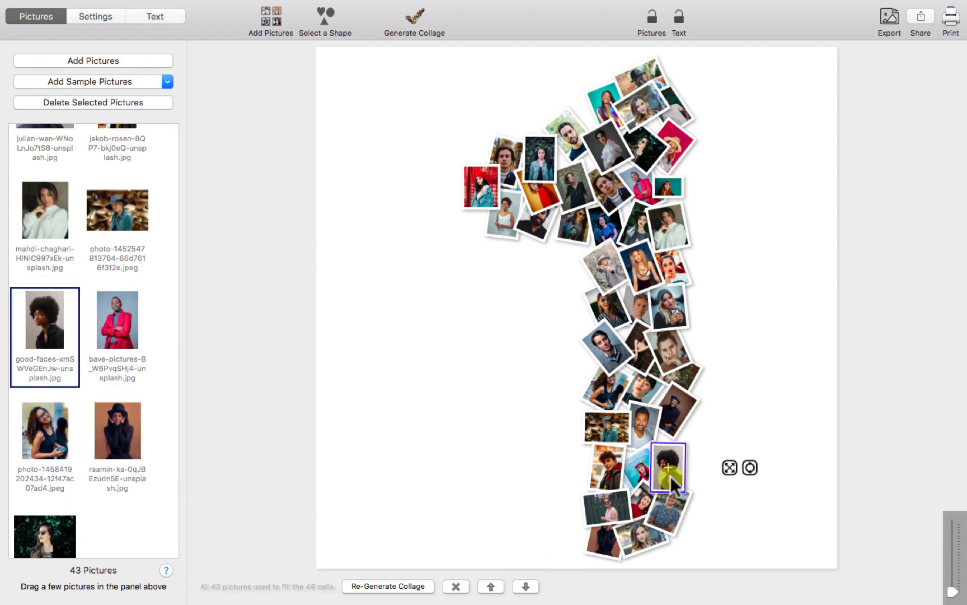
left_click(456, 587)
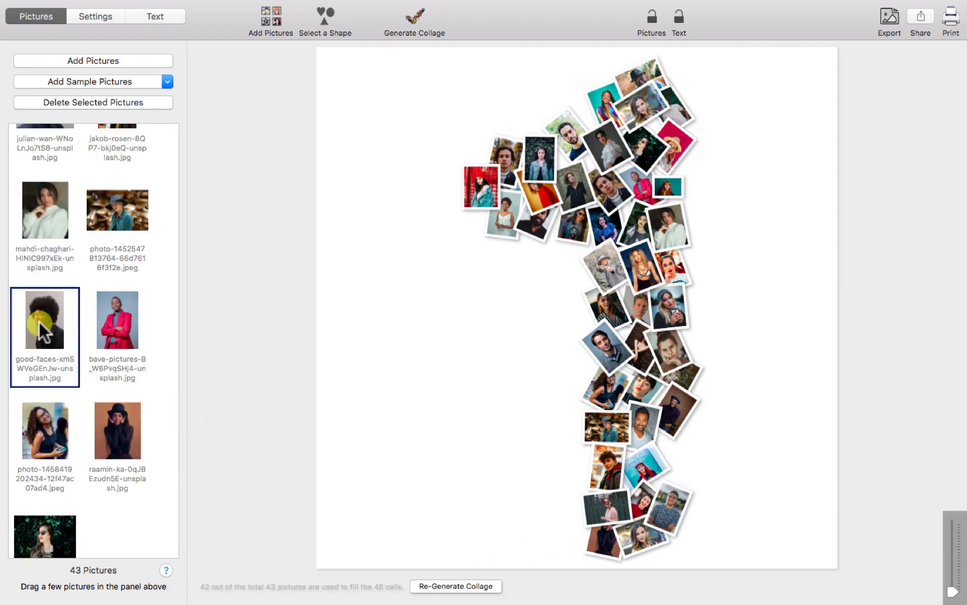
left_click_drag(39, 320, 664, 456)
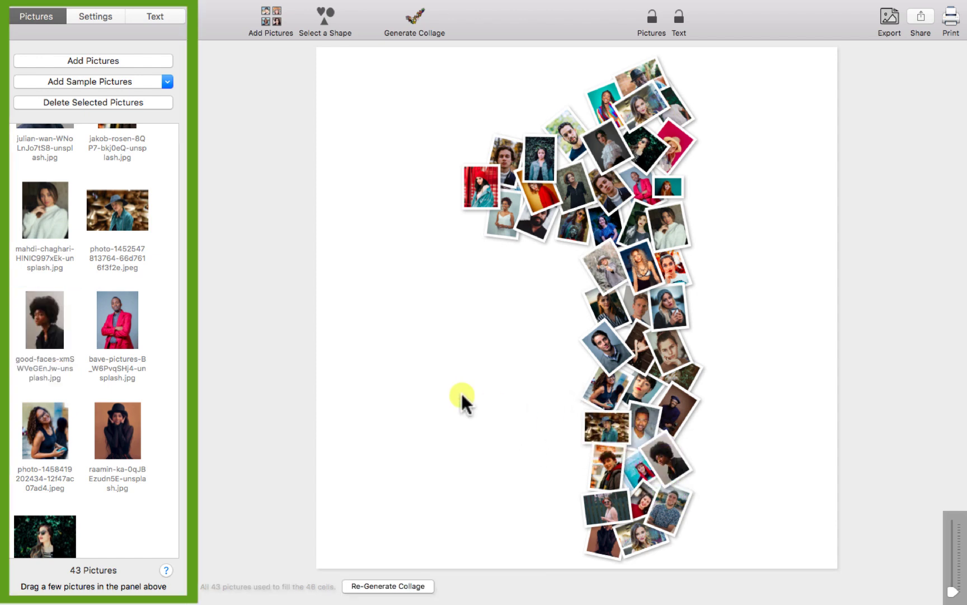
- Try the Size of Photos slider, then set the Background Color to black
left_click(102, 20)
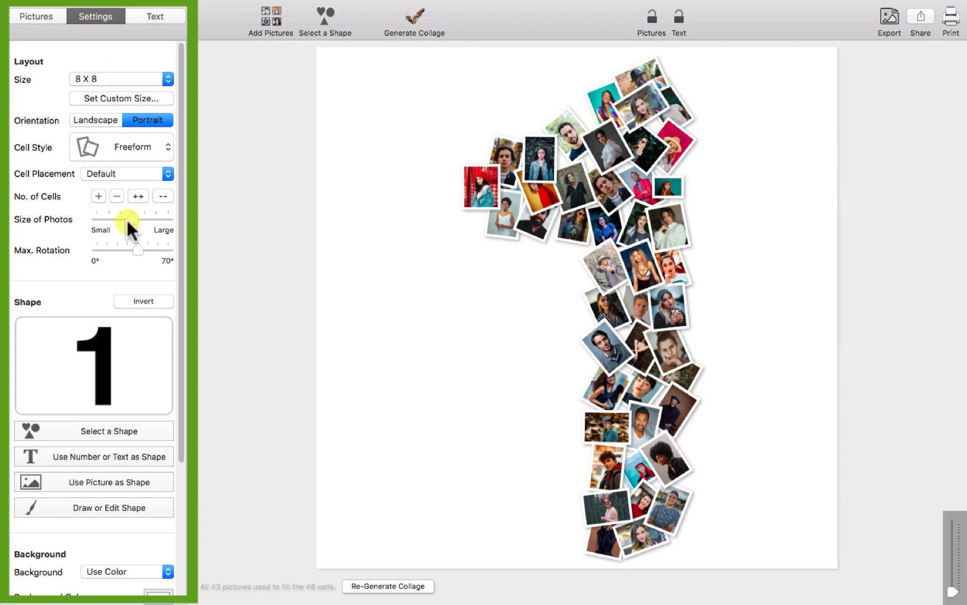
left_click_drag(127, 221, 126, 247)
scroll(126, 242, "down", 5)
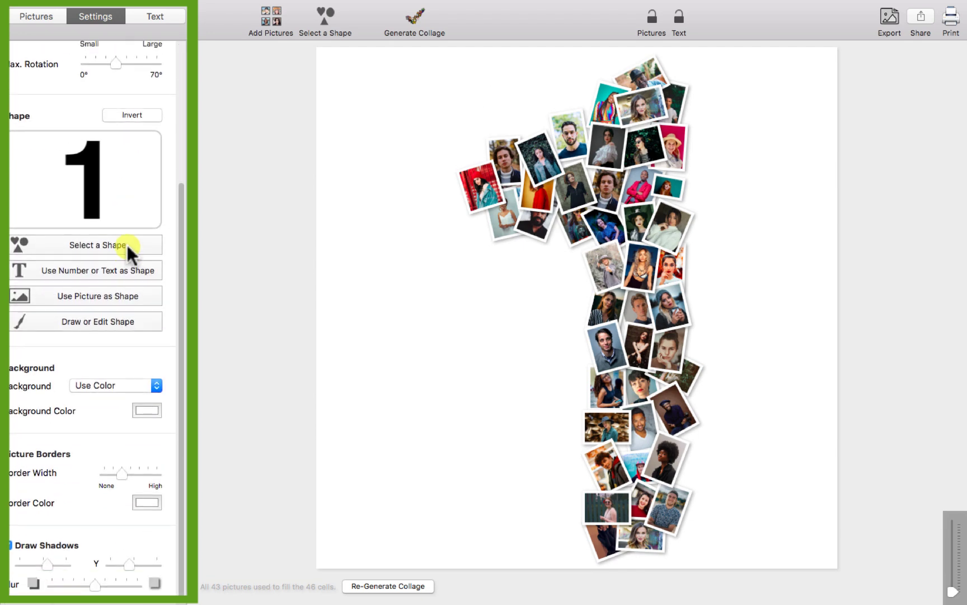
left_click(144, 411)
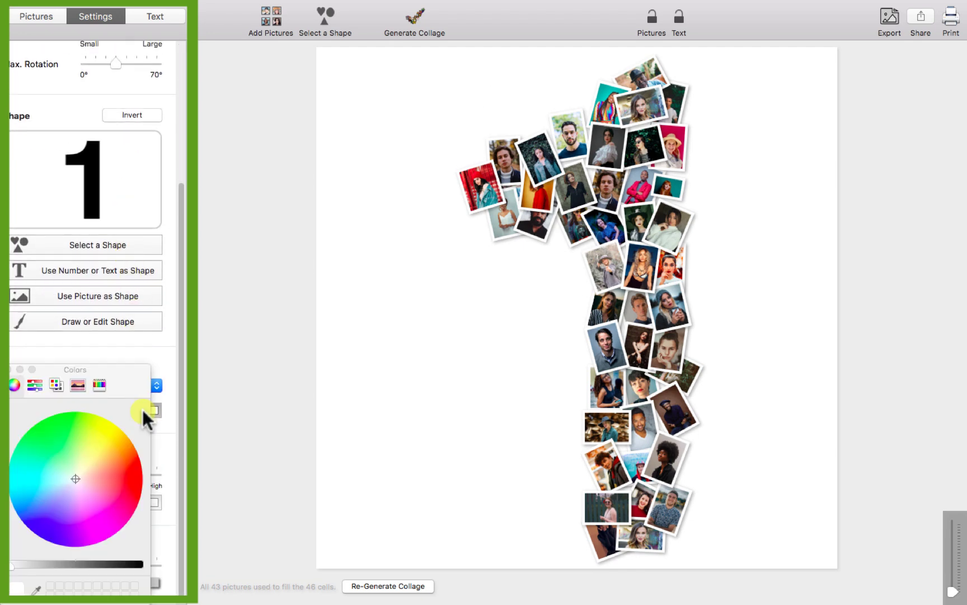
left_click(136, 564)
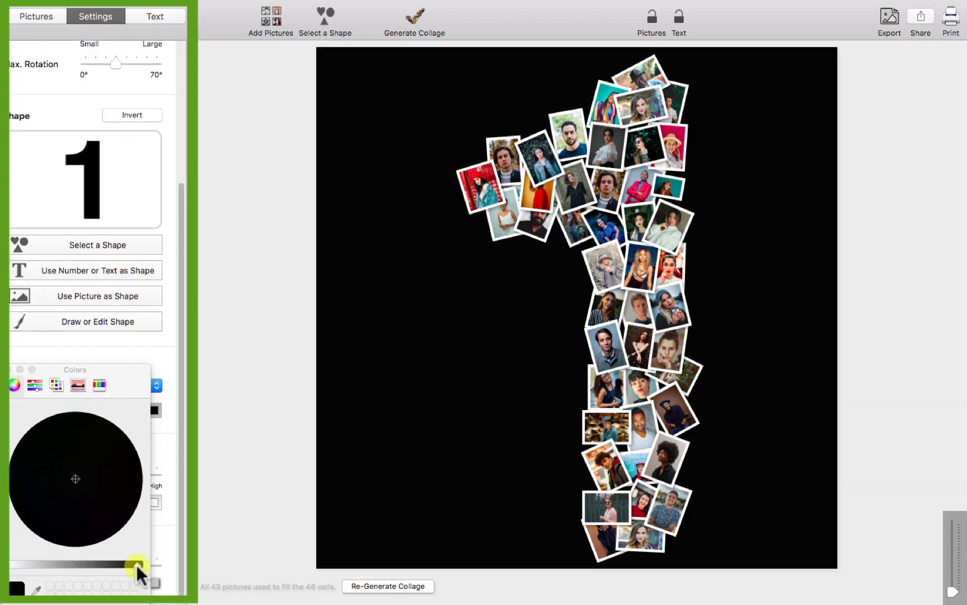
left_click(9, 369)
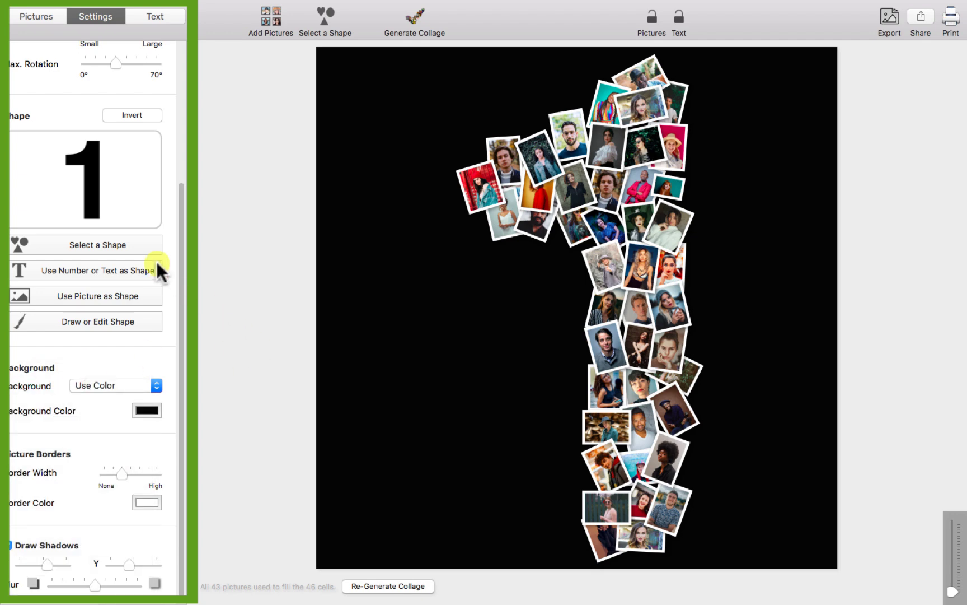
scroll(156, 259, "up", 5)
- Set Cell Style to Rectangular and change the number shape from 1 to 2
left_click(151, 147)
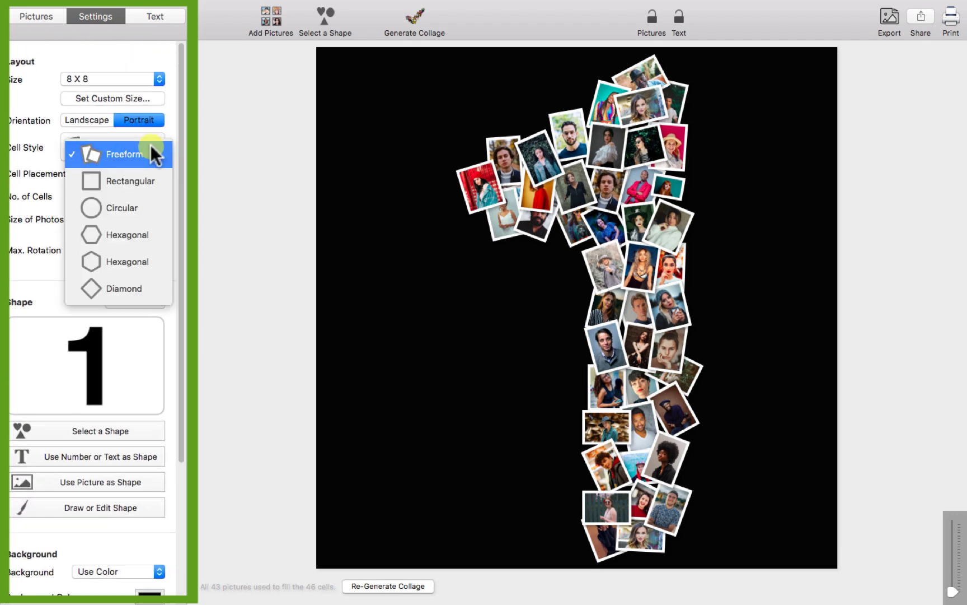
left_click(139, 181)
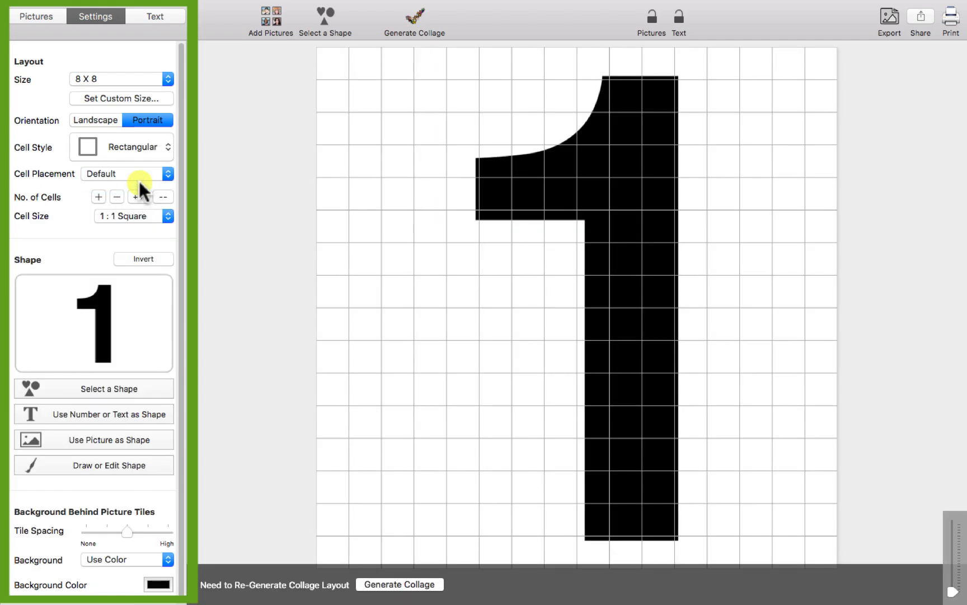
left_click(91, 414)
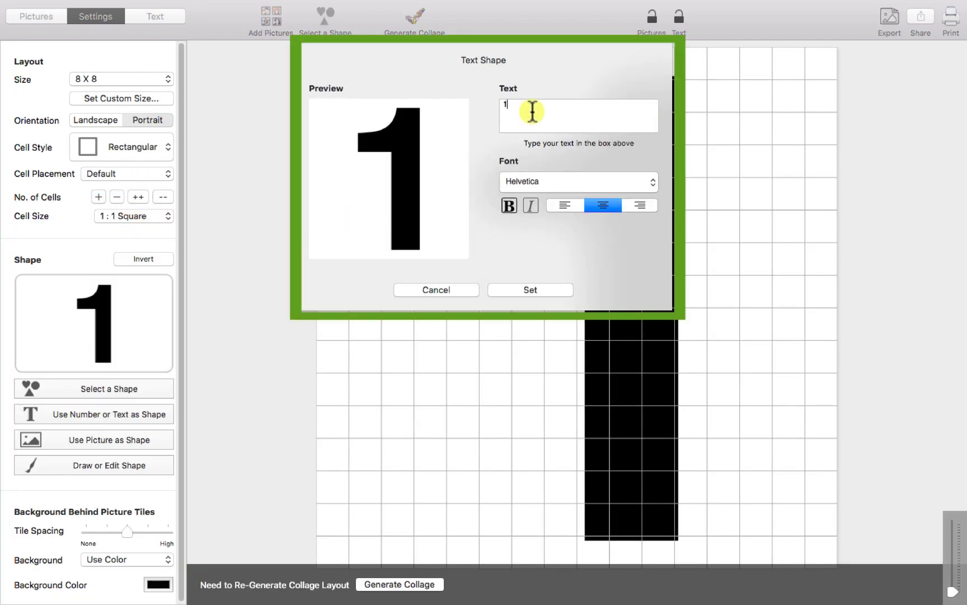
key("BackSpace")
type("2")
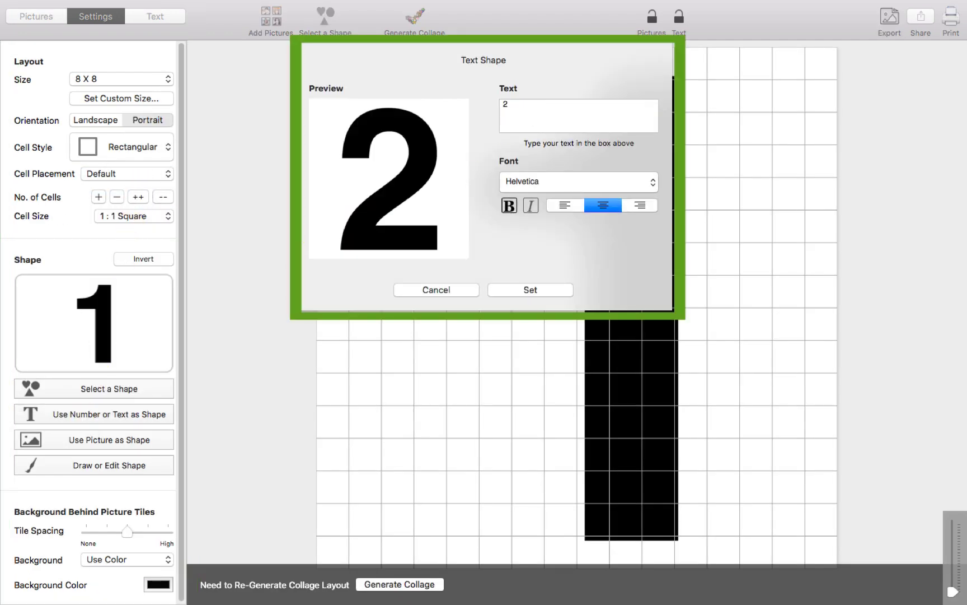
left_click(525, 290)
- Generate the grid collage in the 2 and drag two more photos in as left and right tiles
left_click(384, 585)
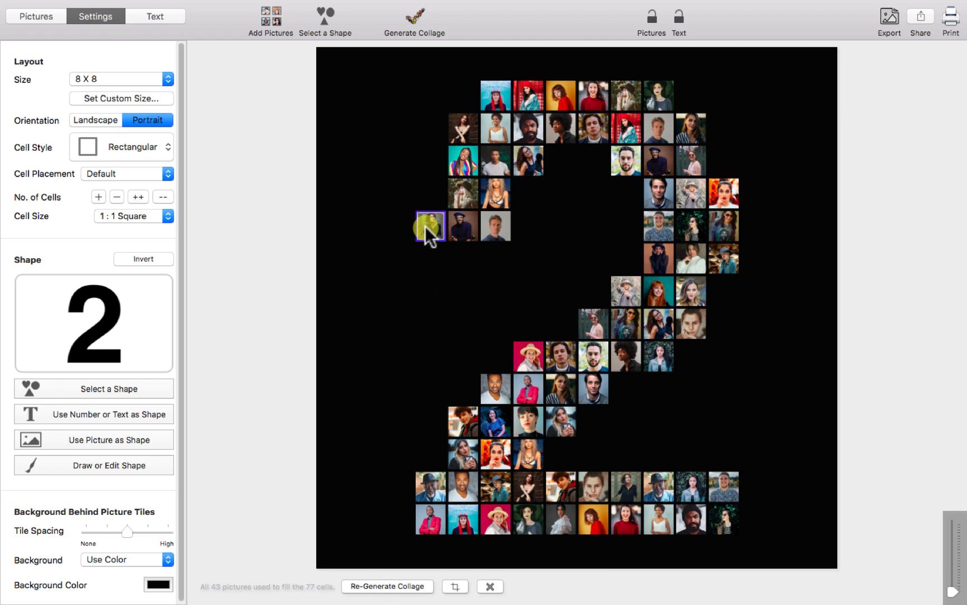
left_click_drag(426, 240, 658, 129)
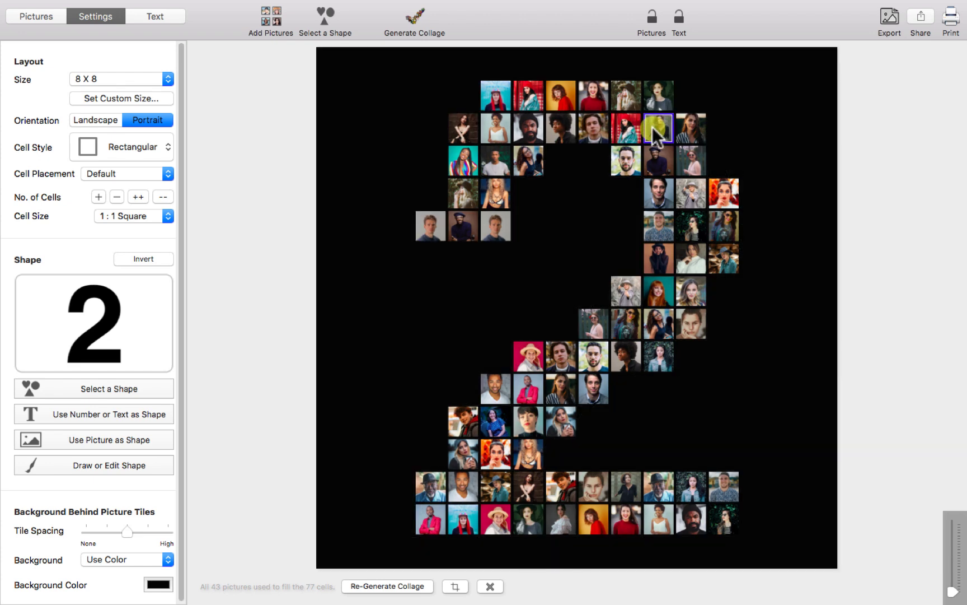
left_click(47, 15)
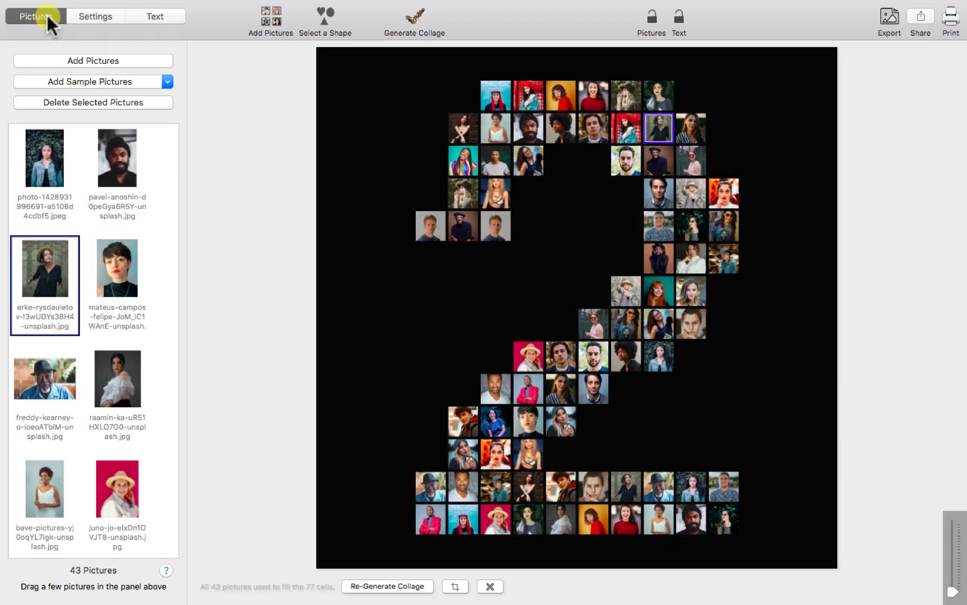
left_click_drag(45, 152, 434, 187)
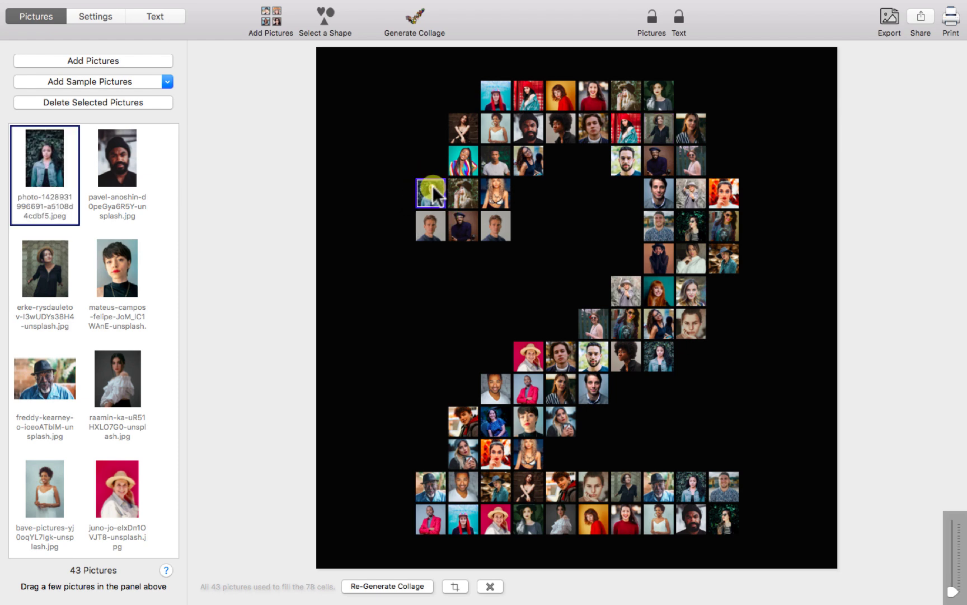
left_click_drag(117, 378, 724, 159)
- Recrop the sunglasses tile lower and delete the bottom-left tile
left_click(626, 324)
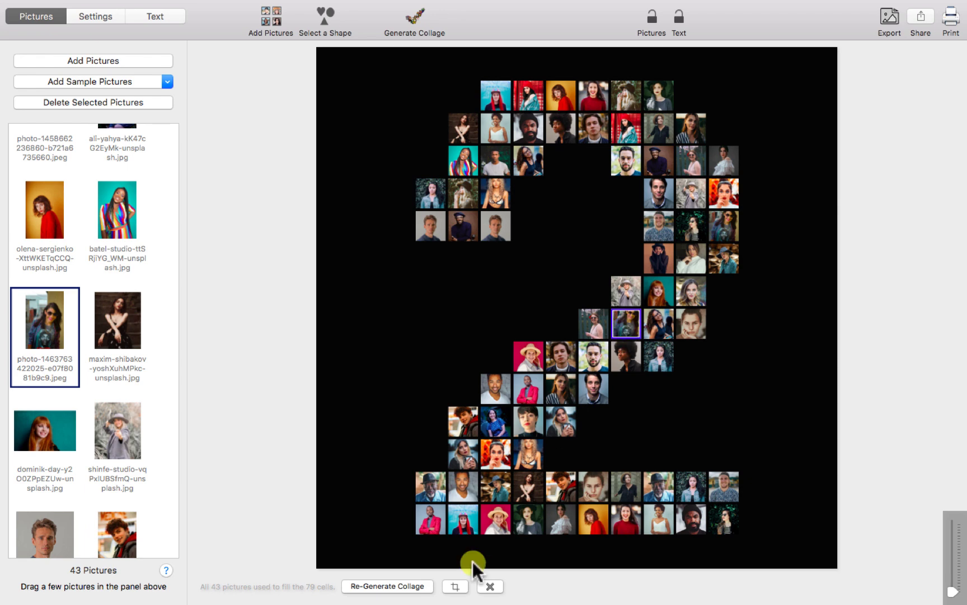
left_click(455, 586)
left_click_drag(532, 235, 549, 304)
left_click(651, 355)
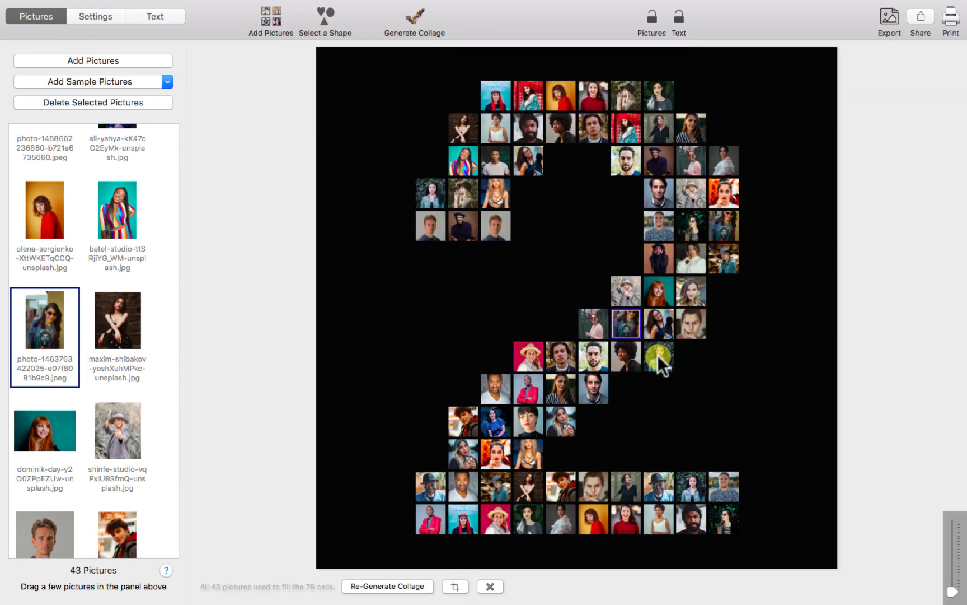
left_click(430, 487)
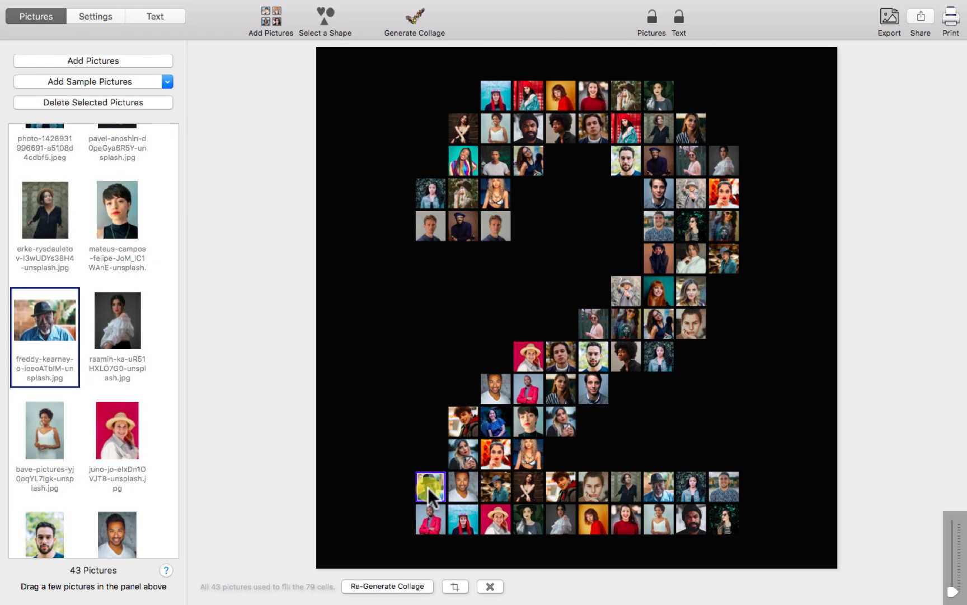
left_click(490, 587)
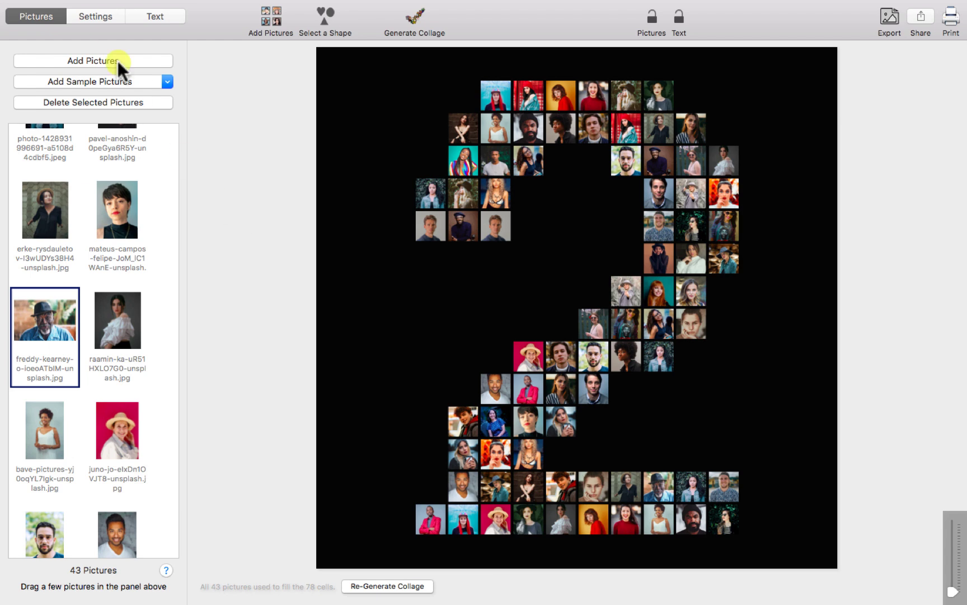
- Set Tile Spacing to None and change the page size to 6 X 8 landscape
left_click(89, 17)
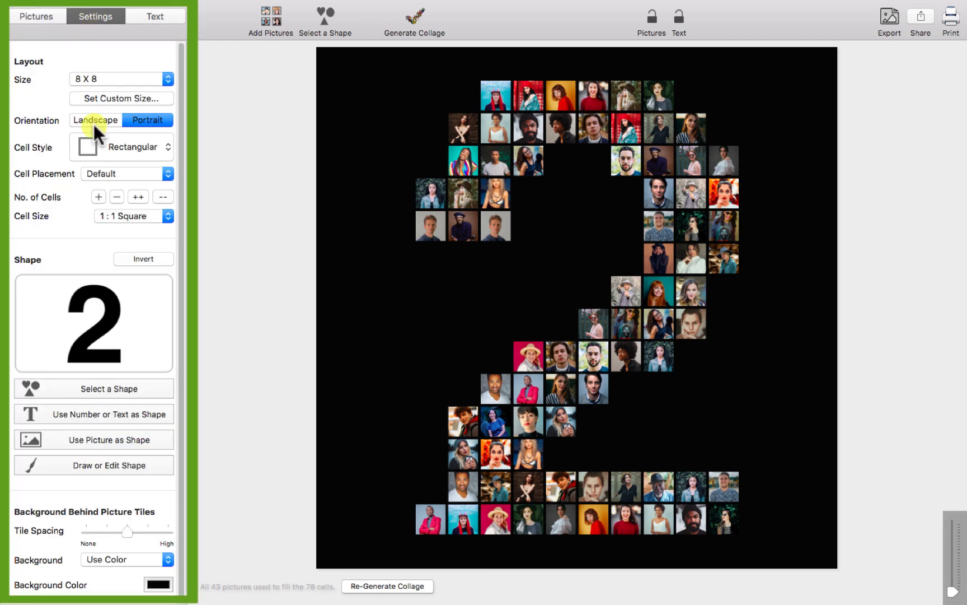
left_click_drag(123, 528, 74, 527)
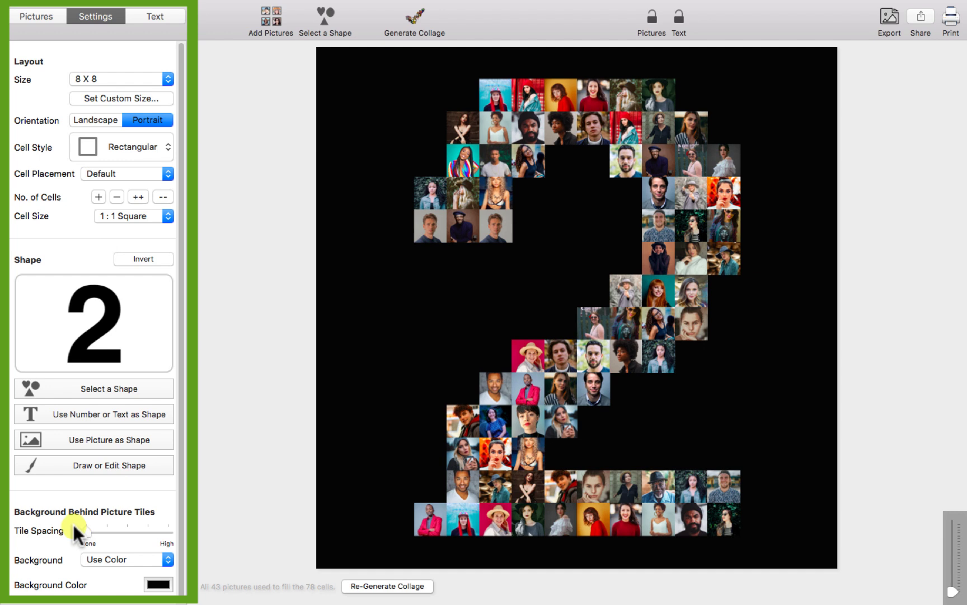
left_click(129, 76)
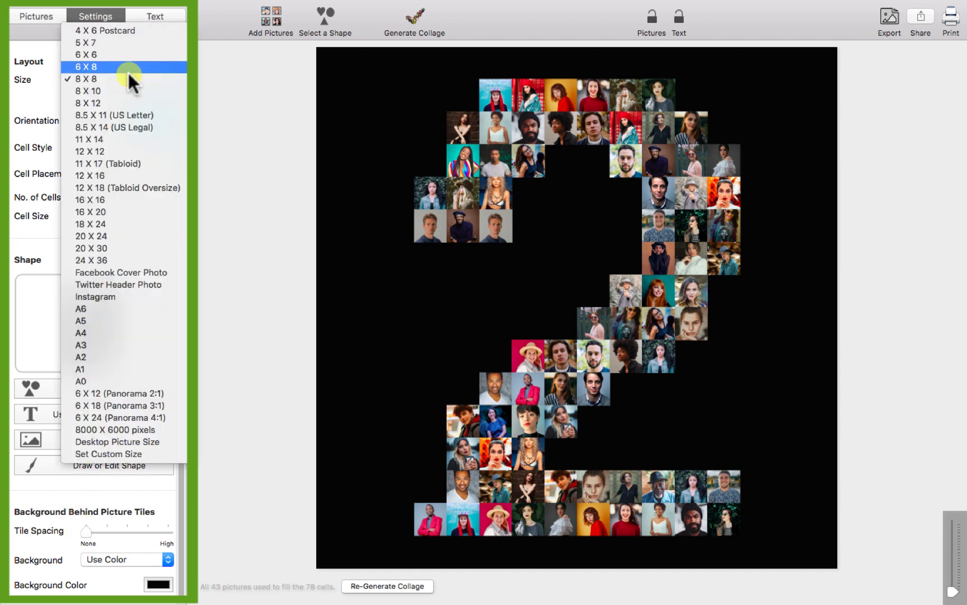
left_click(129, 66)
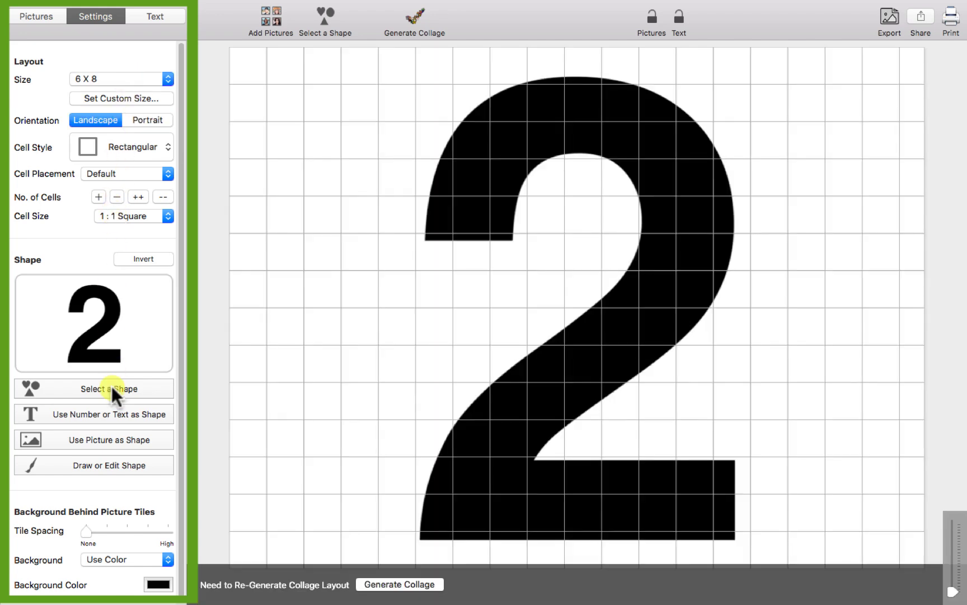
- Change the shape to the number 50, set Cell Placement to Shape Masked, and regenerate
left_click(121, 410)
key("BackSpace")
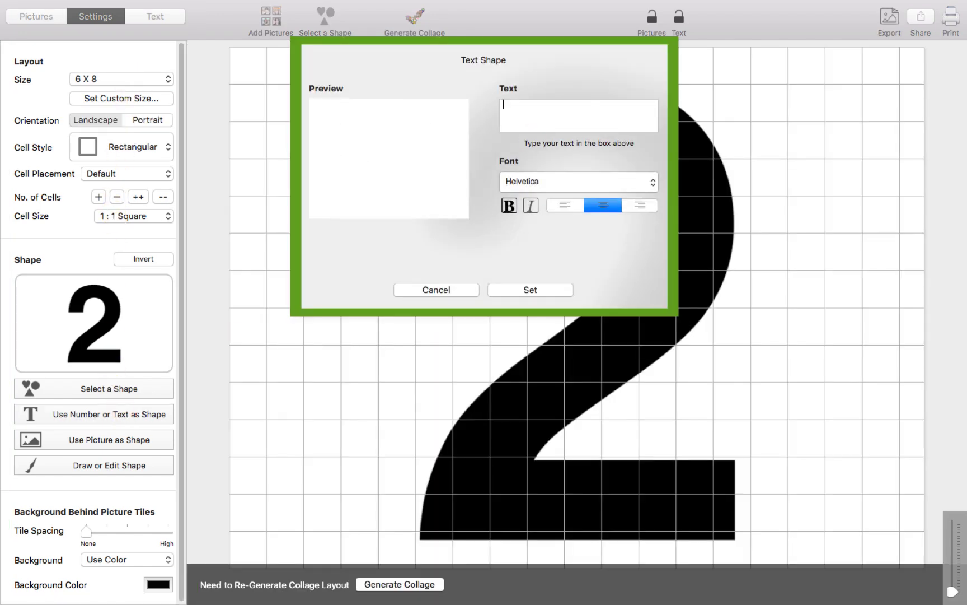
type("50")
left_click(510, 289)
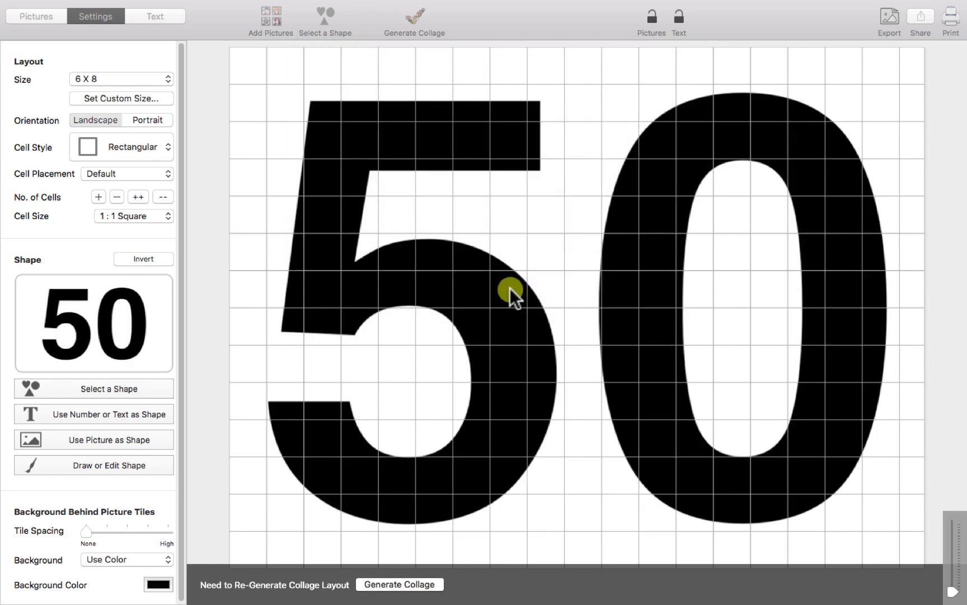
left_click(167, 173)
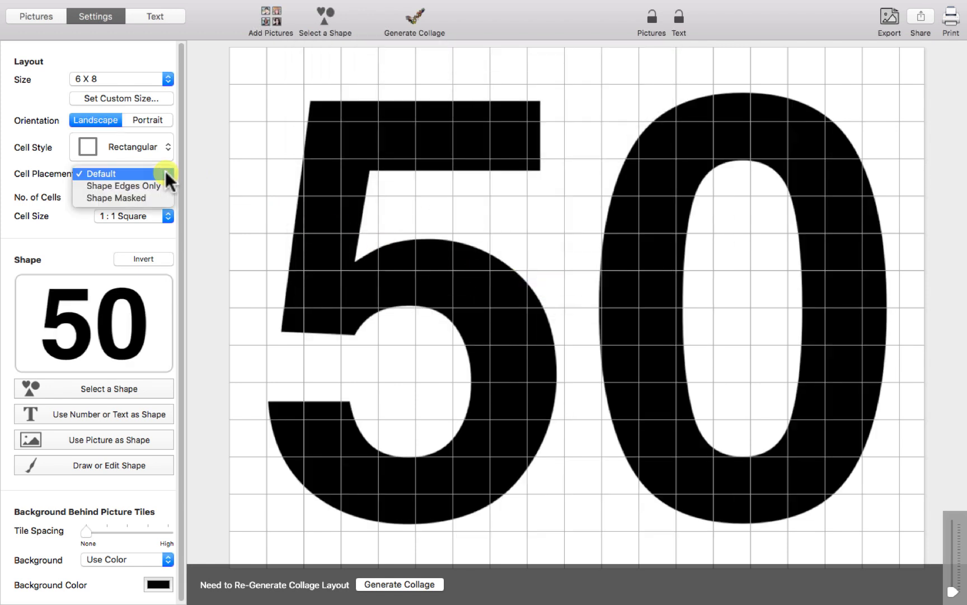
left_click(156, 197)
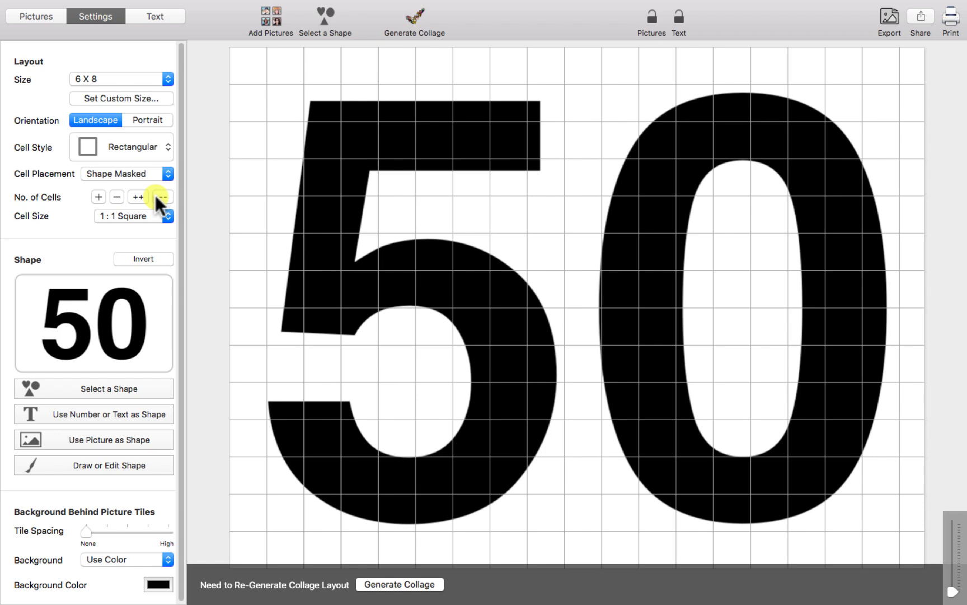
left_click(419, 587)
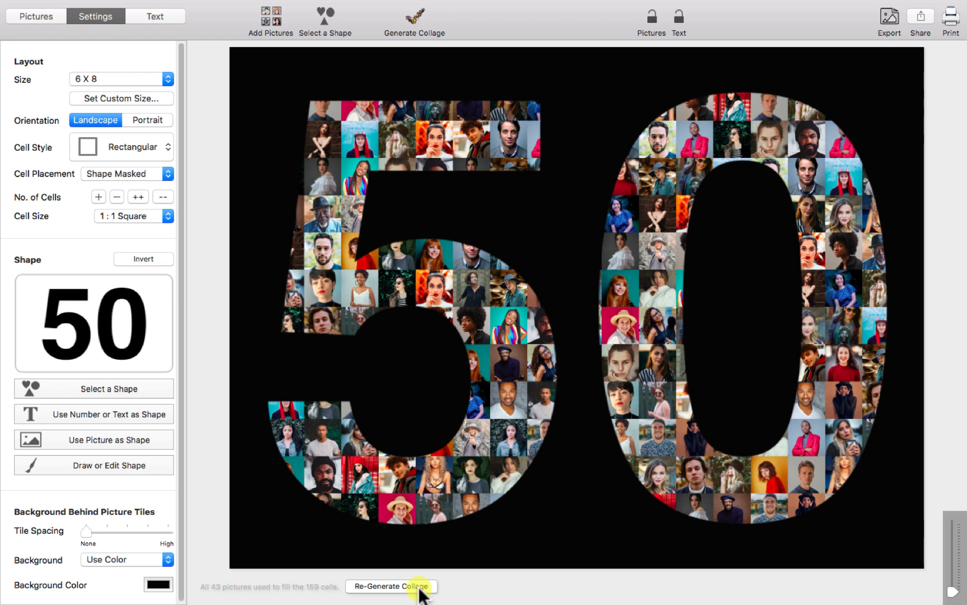
- Export the 50 collage as a JPEG to Downloads
left_click(883, 23)
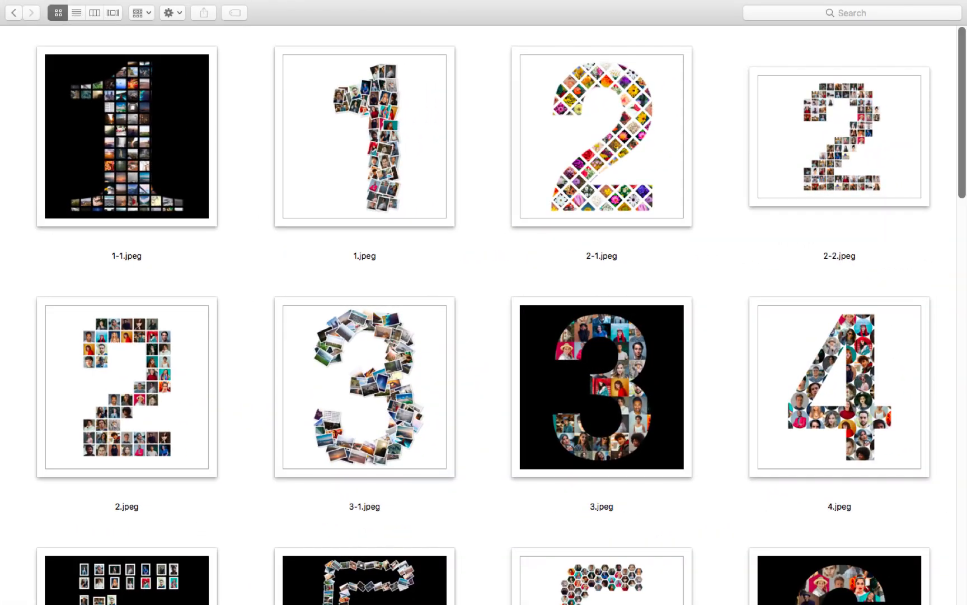
- Scroll the Finder folder down to the 50, 60, 75 and 99 collage JPEGs
scroll(484, 316, "down", 3)
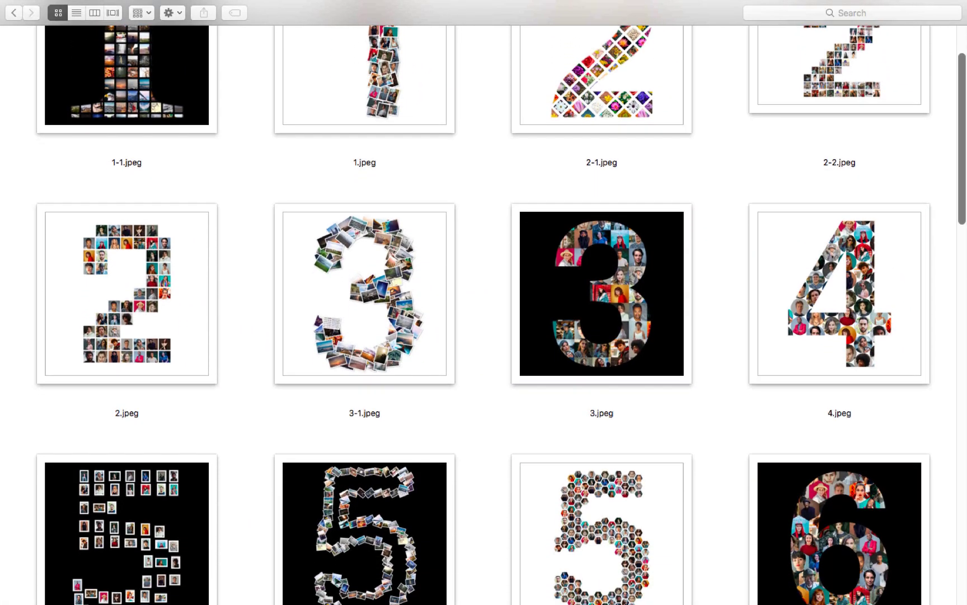
scroll(483, 316, "down", 4)
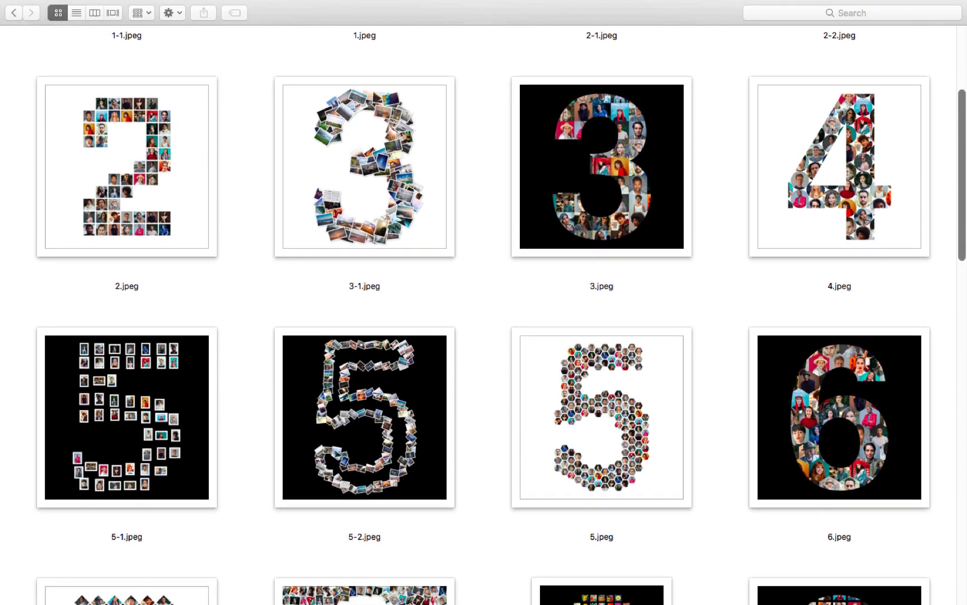
scroll(484, 315, "down", 5)
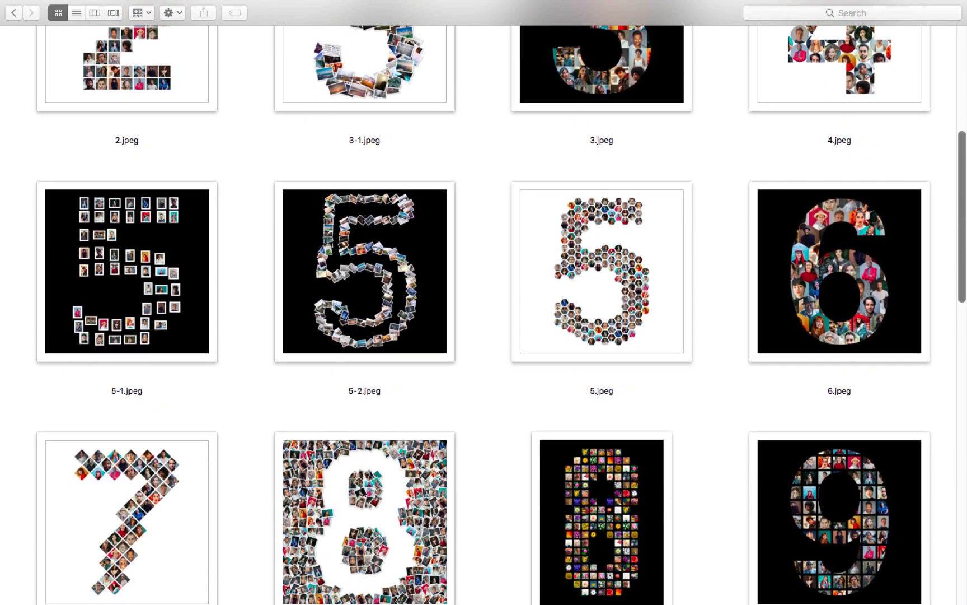
scroll(484, 315, "down", 3)
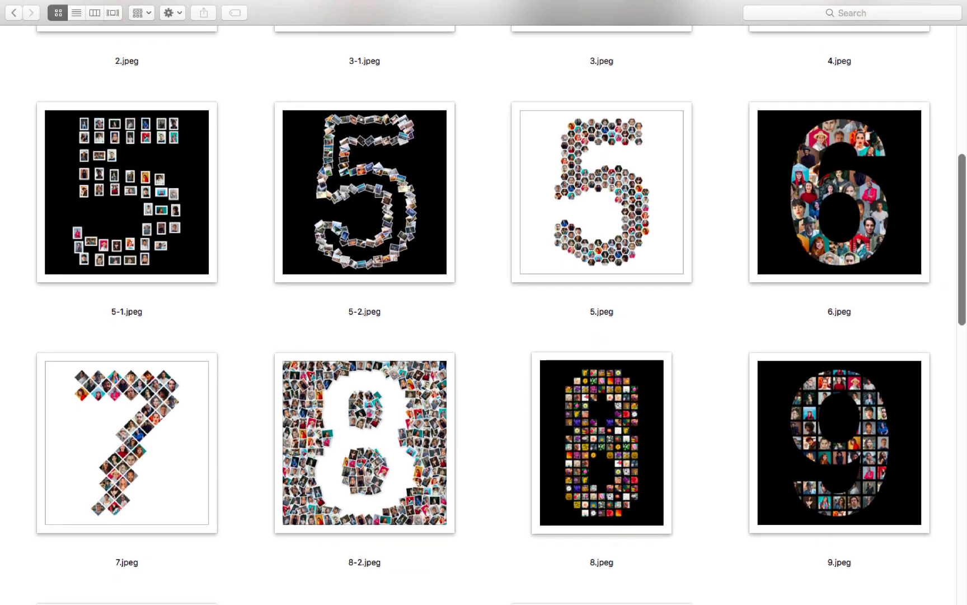
scroll(483, 315, "down", 2)
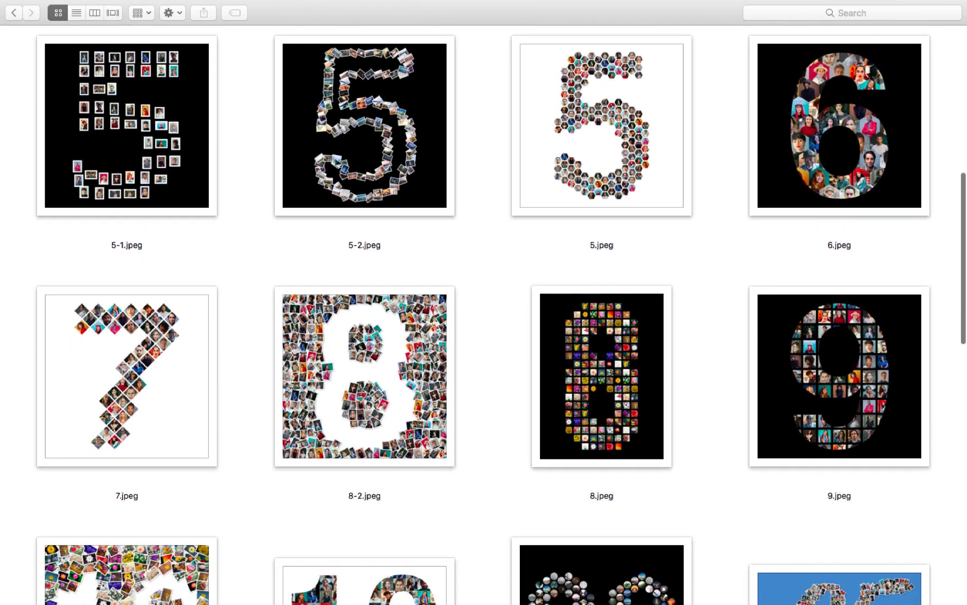
scroll(484, 316, "down", 4)
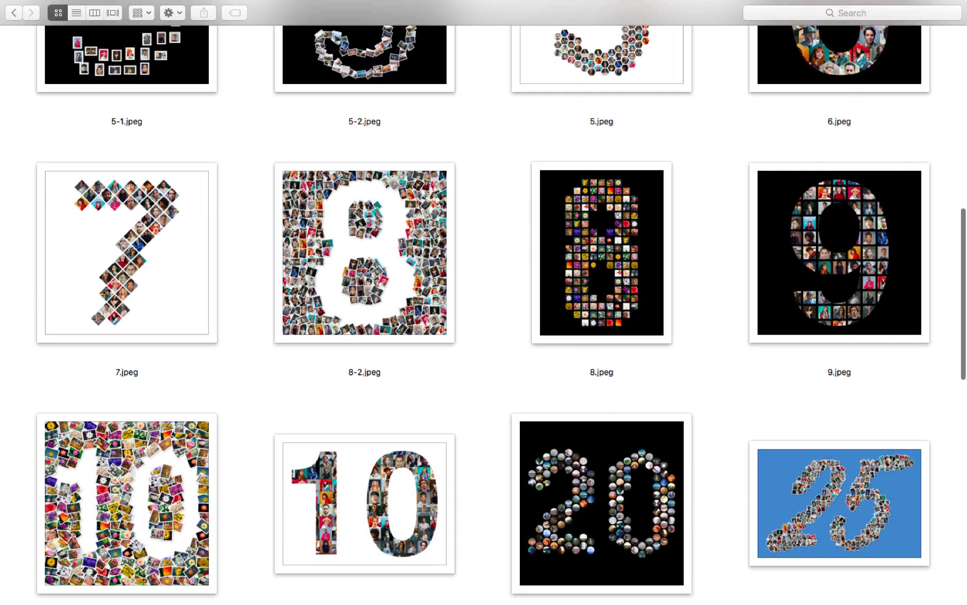
scroll(483, 315, "down", 5)
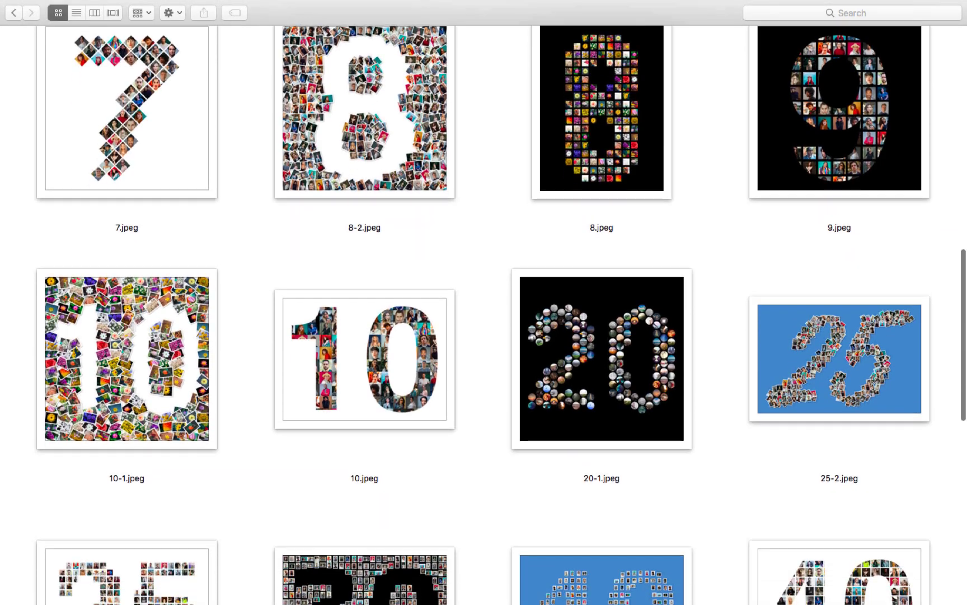
scroll(484, 315, "down", 4)
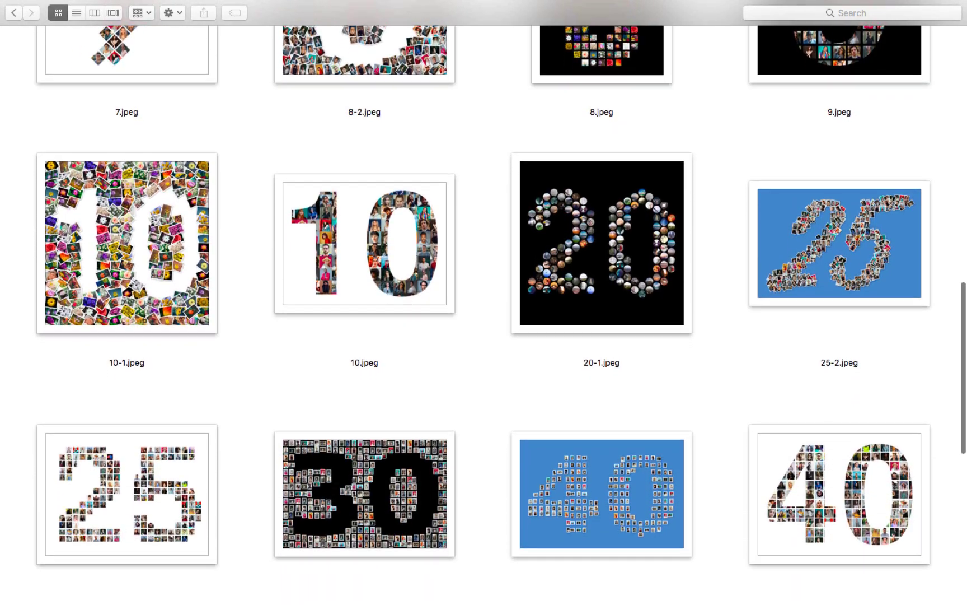
scroll(484, 315, "down", 4)
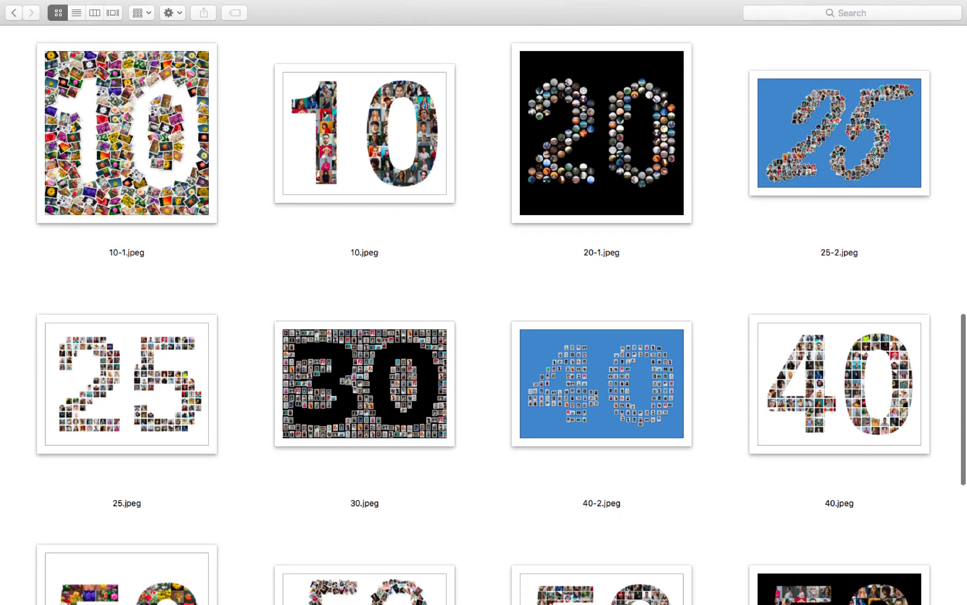
scroll(484, 315, "down", 6)
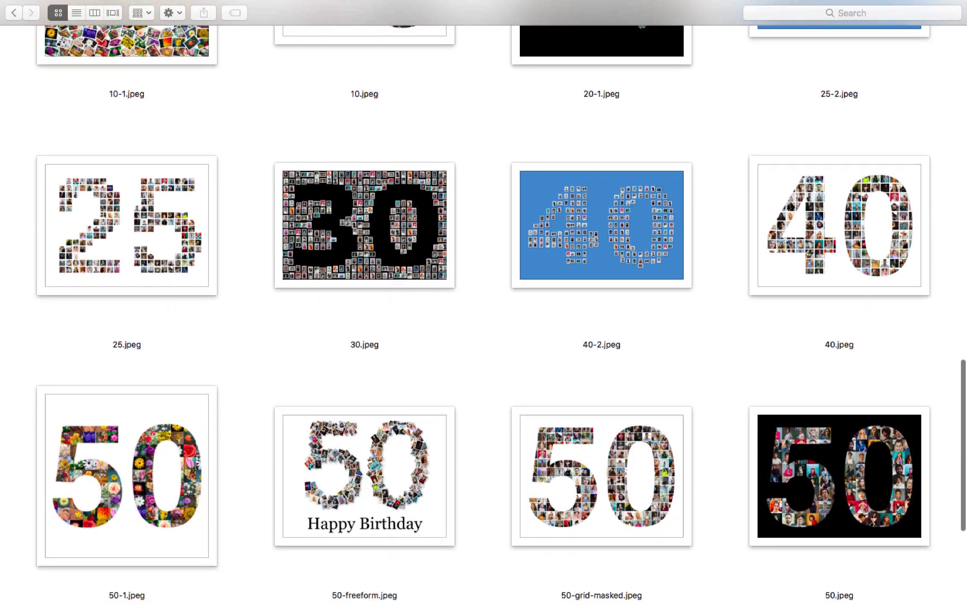
scroll(484, 315, "down", 5)
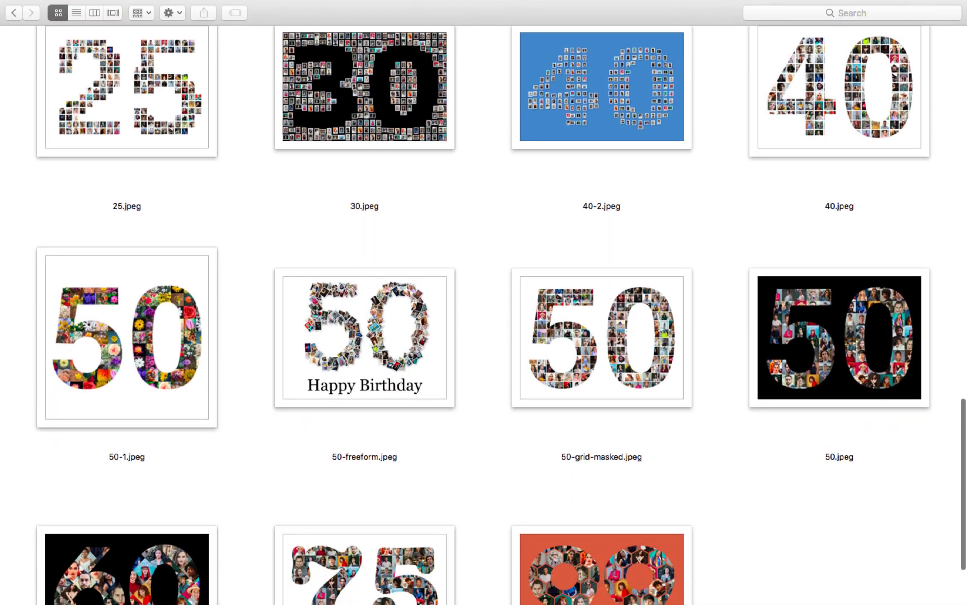
scroll(484, 316, "down", 4)
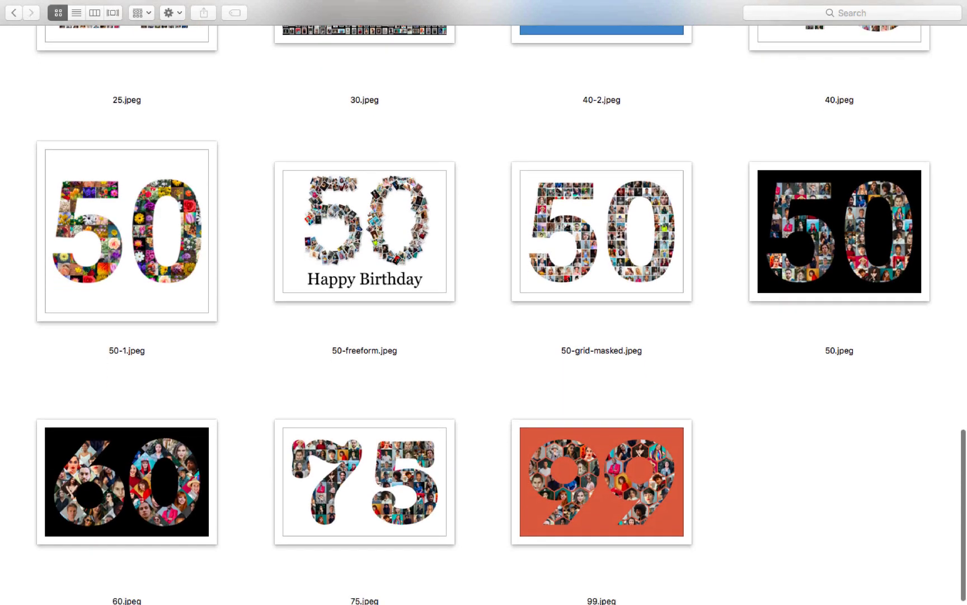
scroll(484, 315, "down", 1)
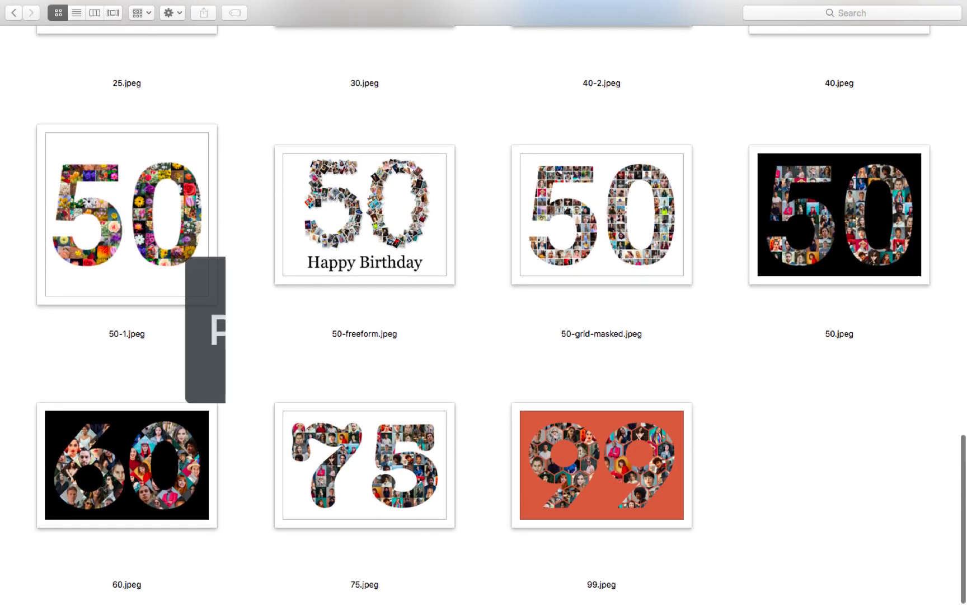